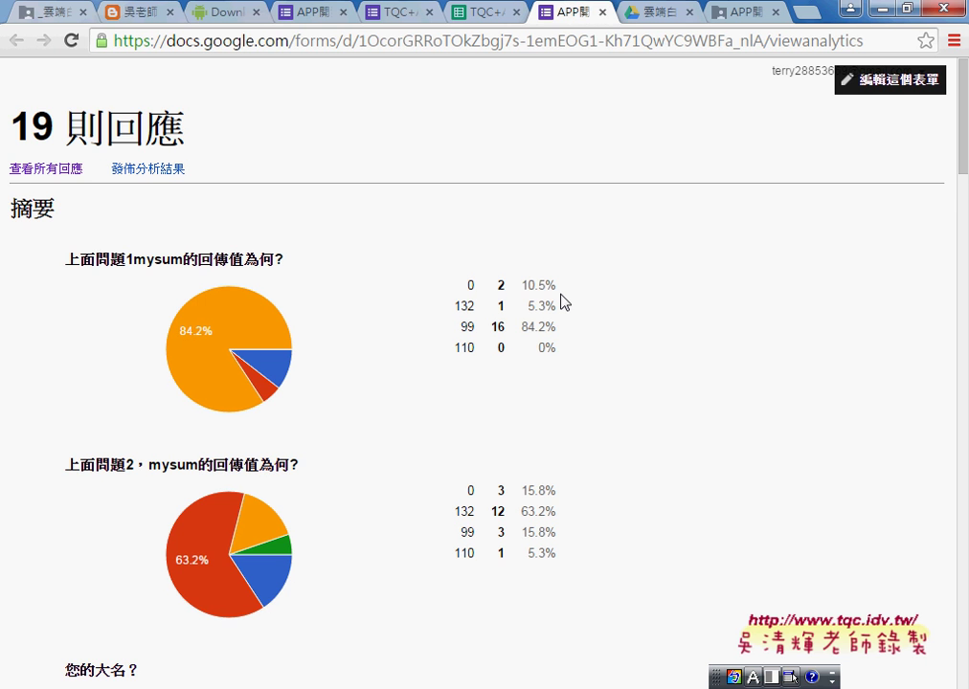
Step: Switch to the survey form at 問題1 and highlight the myValues array and the loop's i--
click(308, 19)
scroll(331, 443, down, 3)
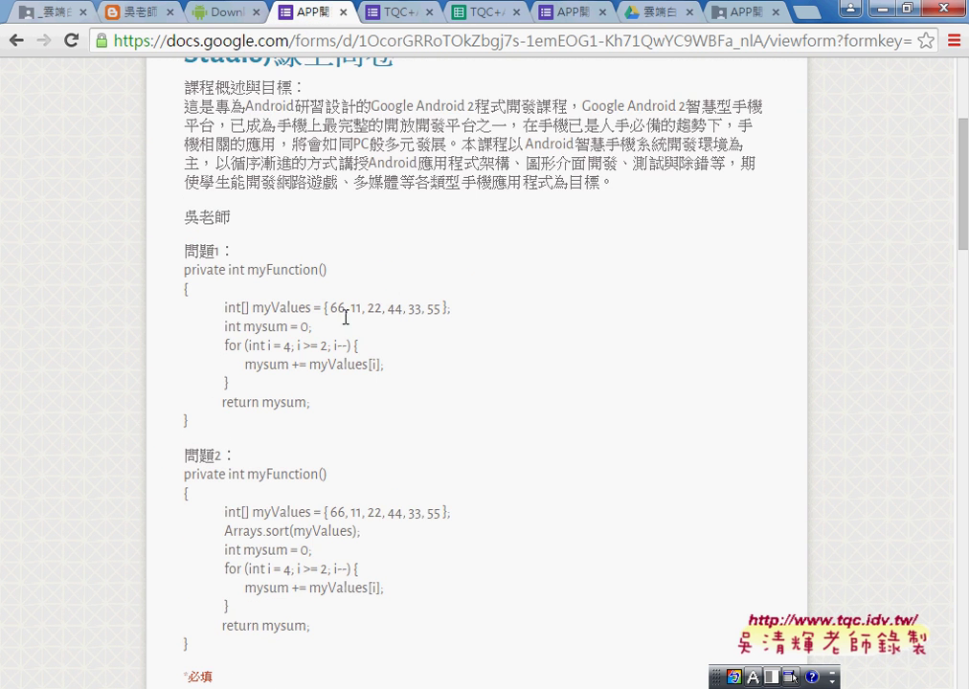
drag(331, 308, 441, 308)
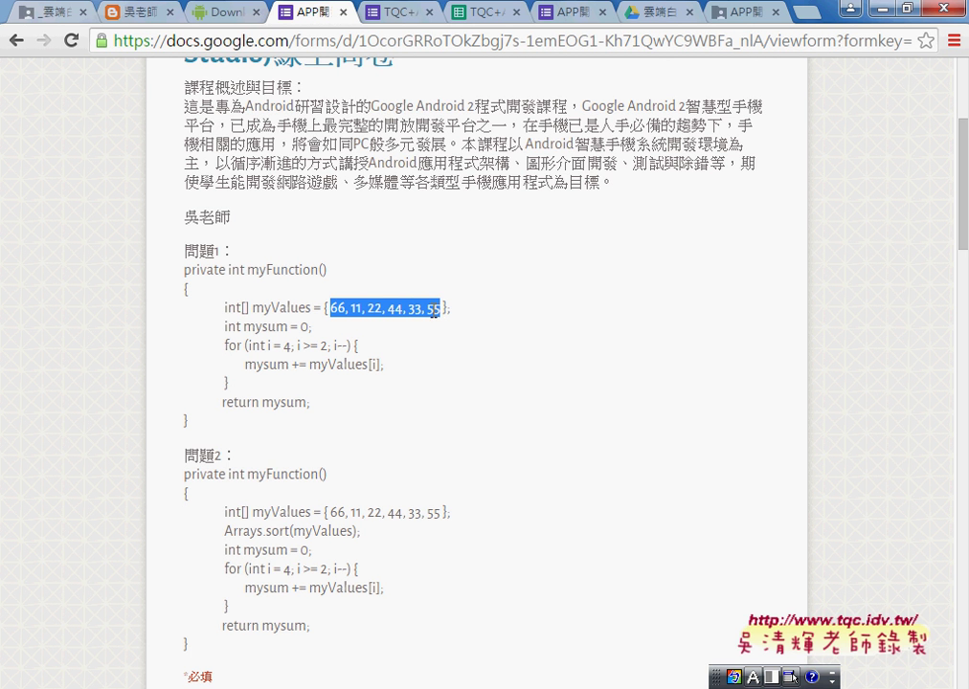
click(349, 345)
drag(350, 345, 334, 345)
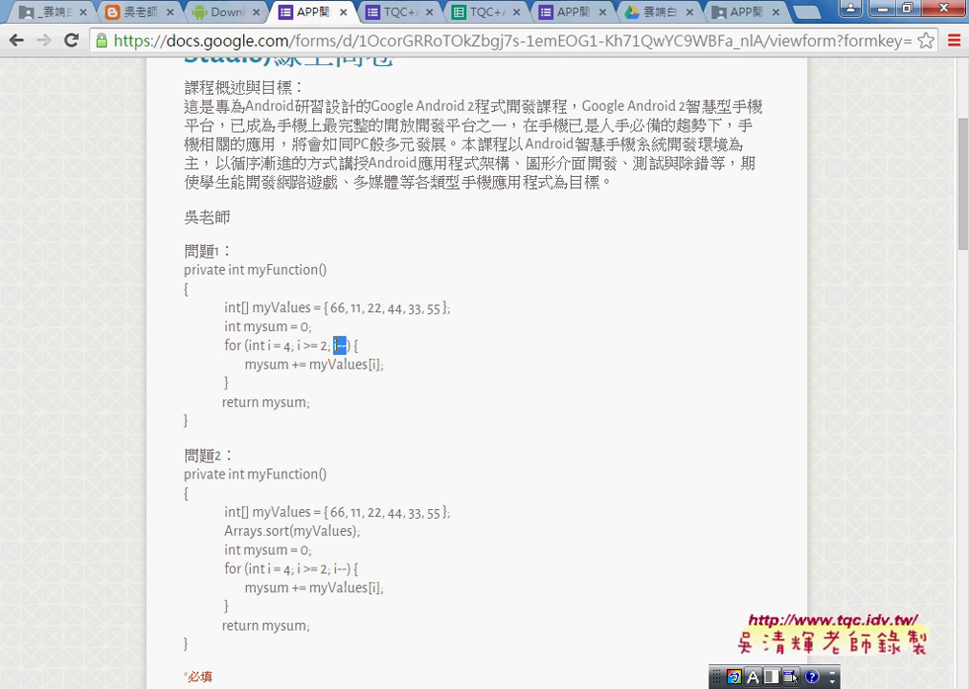
Step: Point out the starting index 4, then the array values 66, 22 and 33 that the loop sums
double_click(285, 345)
double_click(336, 307)
drag(374, 308, 382, 307)
double_click(414, 307)
drag(422, 307, 370, 312)
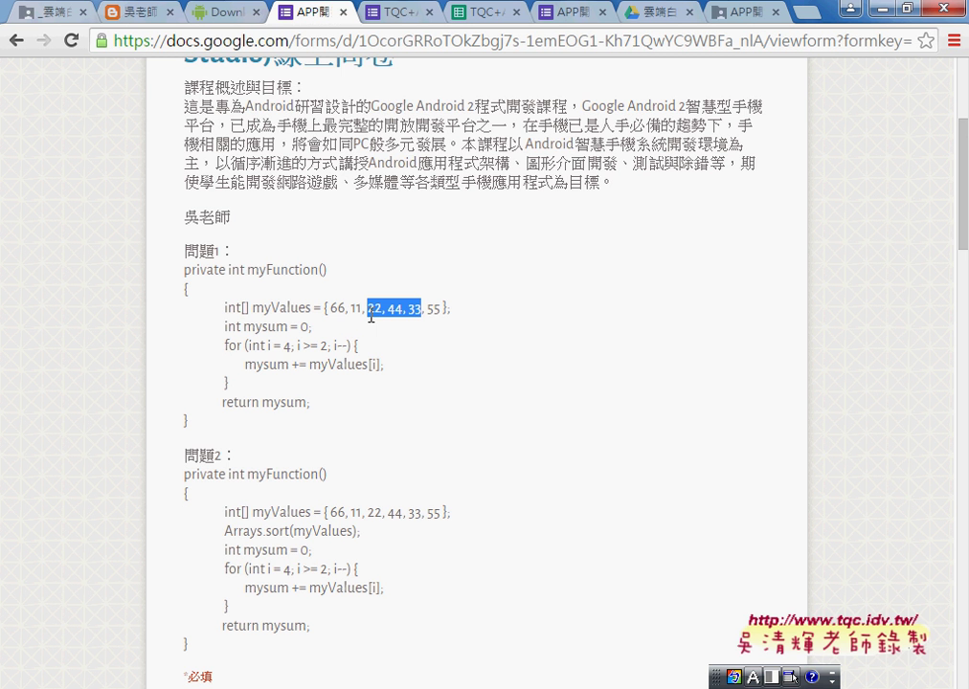
scroll(388, 354, down, 2)
scroll(381, 373, down, 1)
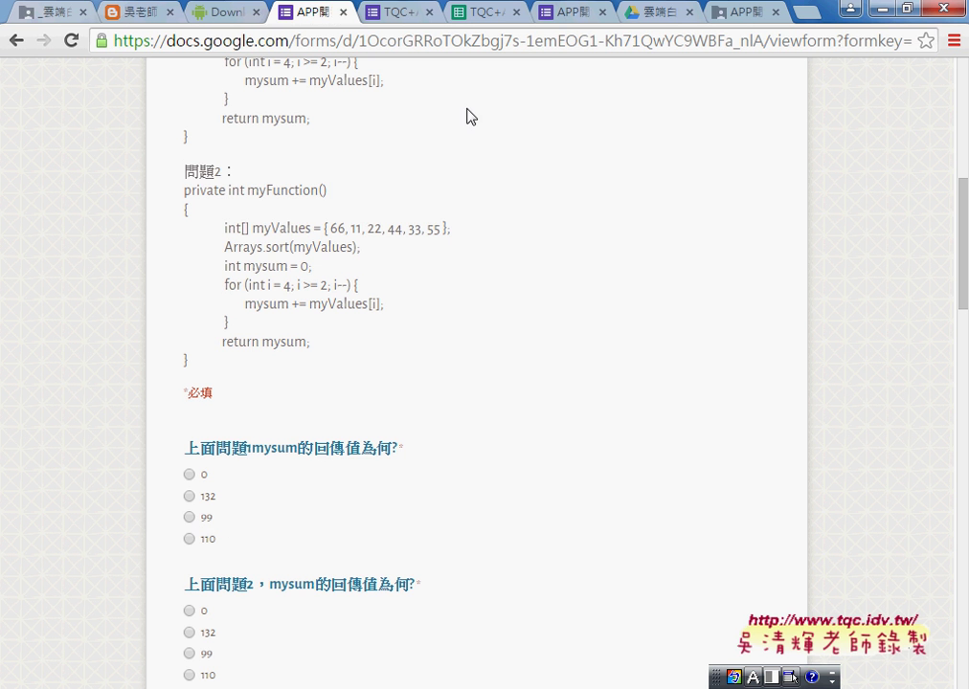
click(571, 17)
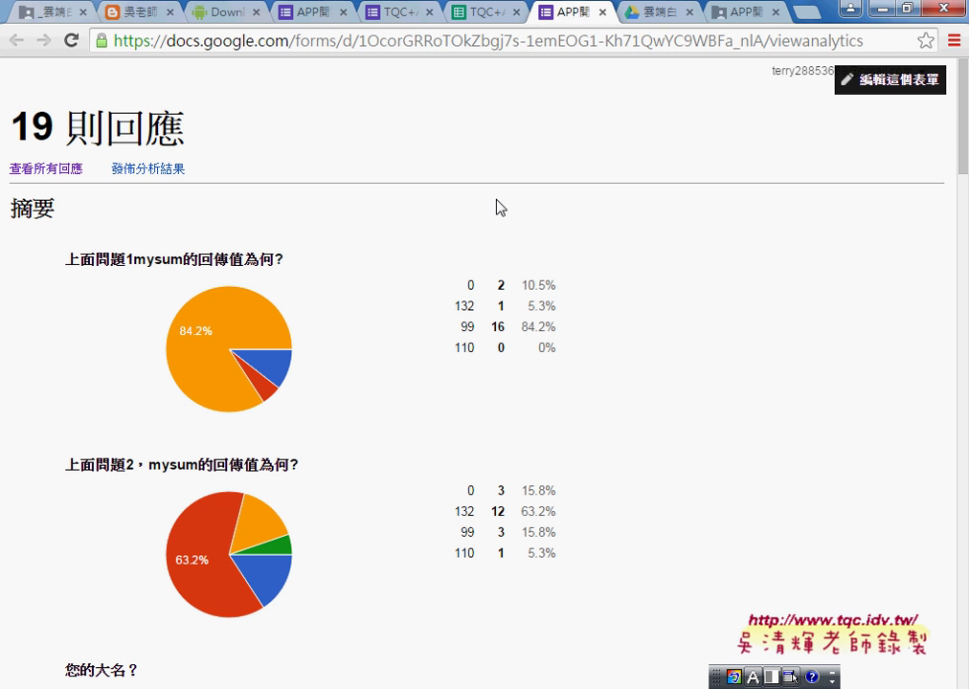
click(311, 12)
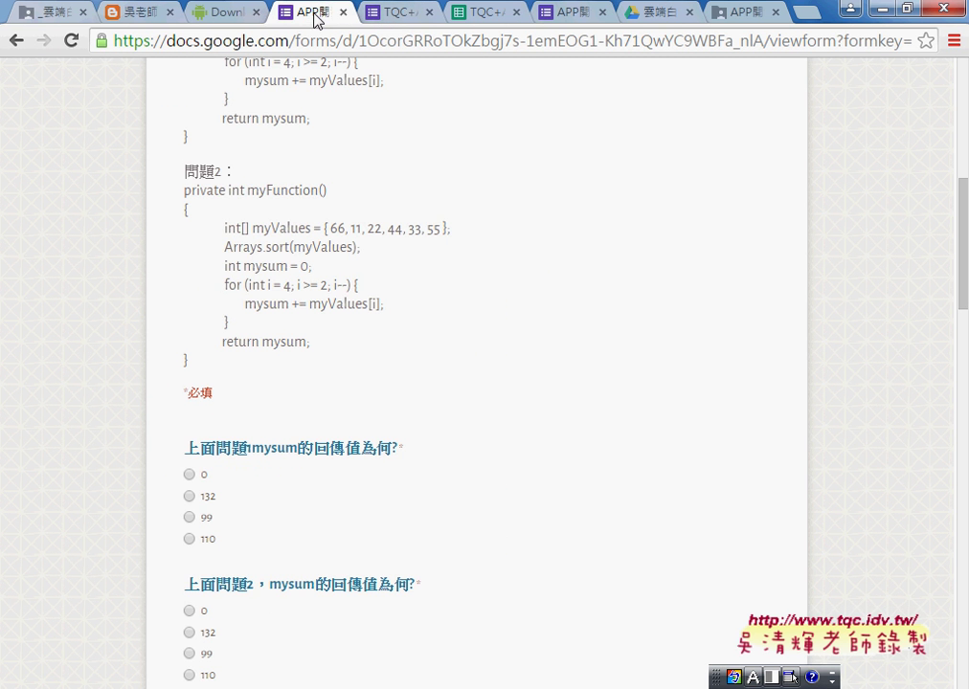
scroll(435, 287, up, 1)
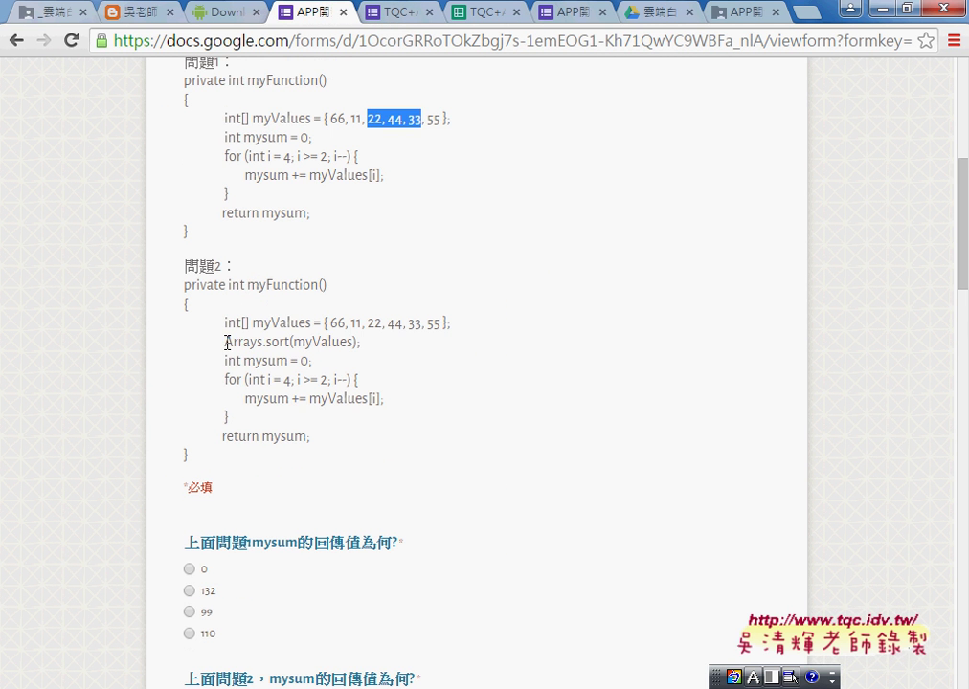
drag(225, 342, 362, 347)
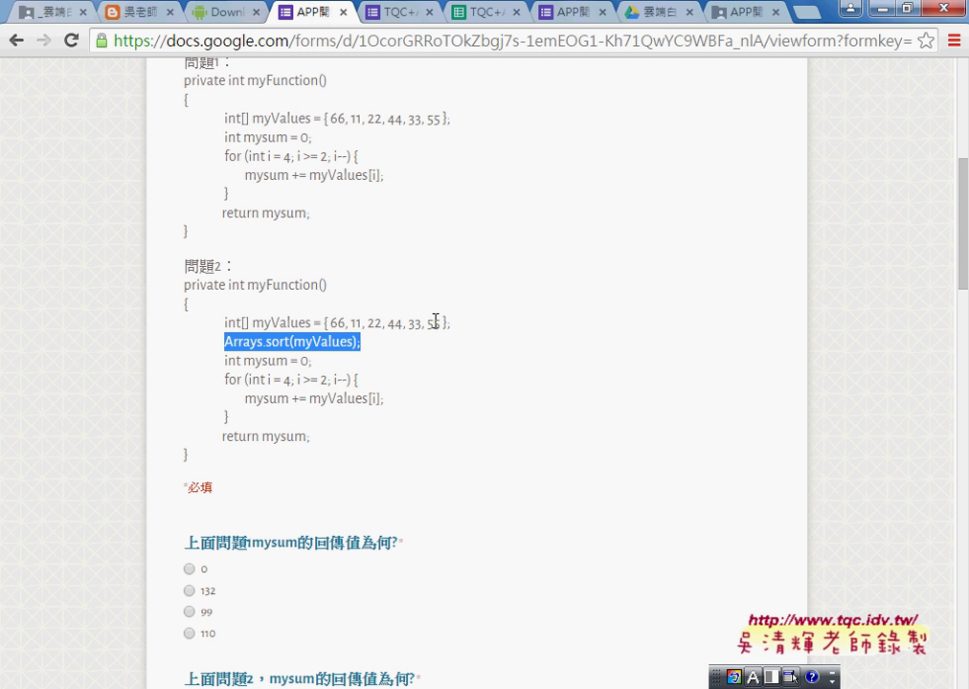
key(ctrl+2)
mouse_move(357, 285)
mouse_down()
mouse_move(356, 300)
mouse_move(368, 304)
mouse_up()
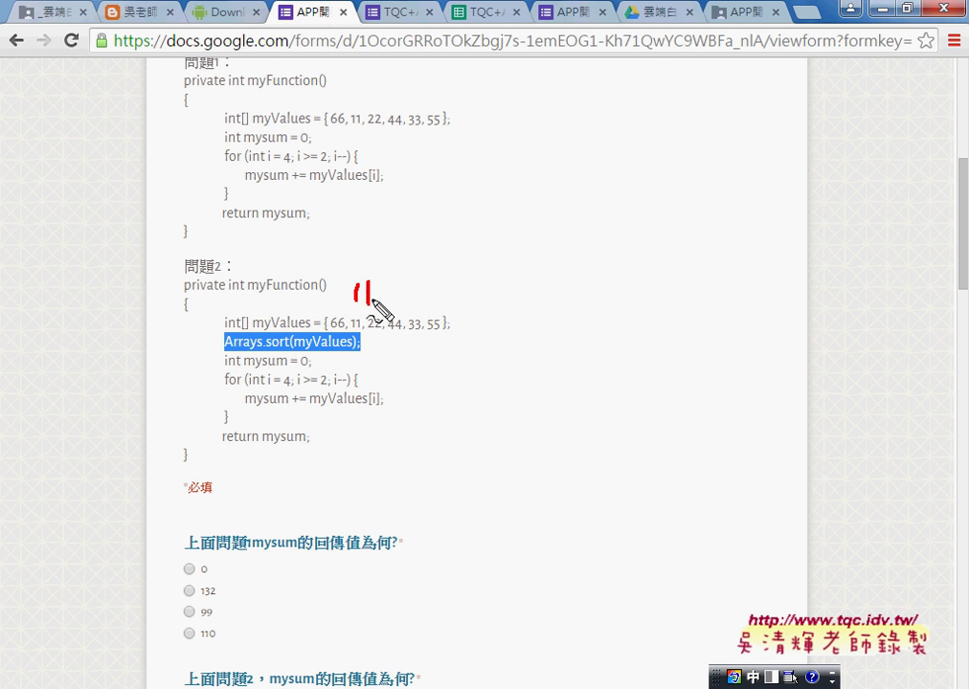
drag(278, 334, 299, 333)
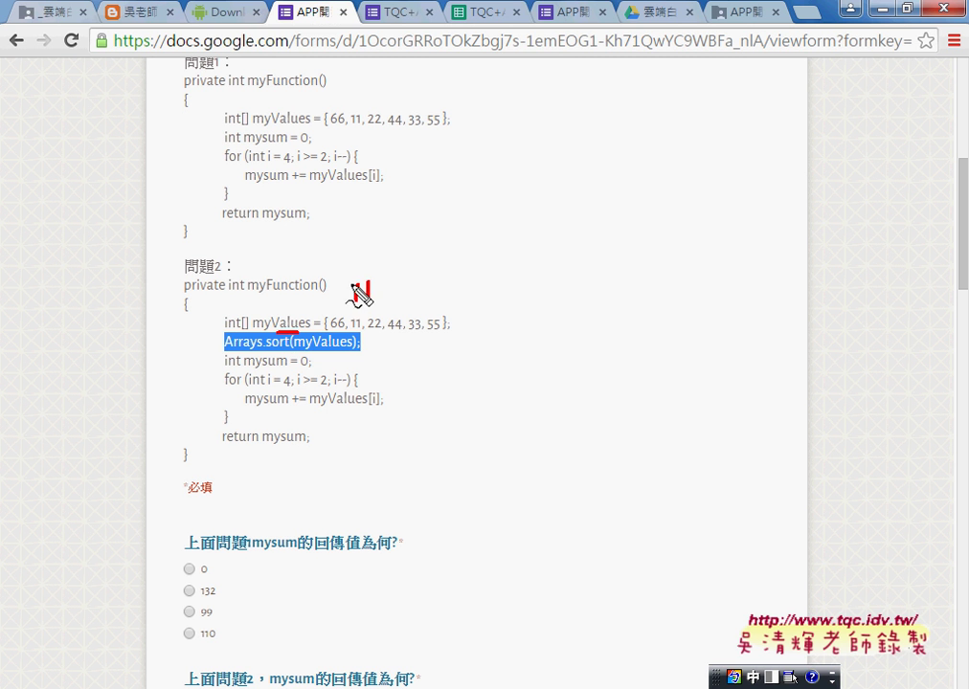
drag(366, 230, 363, 231)
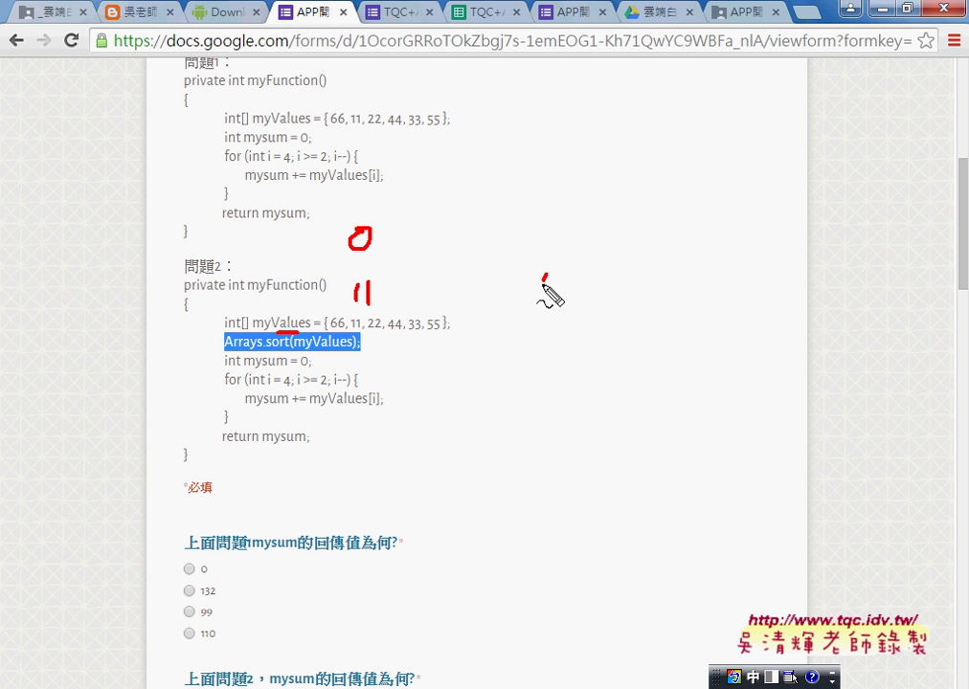
mouse_move(543, 275)
mouse_down()
mouse_move(544, 295)
mouse_move(559, 273)
mouse_move(584, 287)
mouse_move(603, 269)
mouse_up()
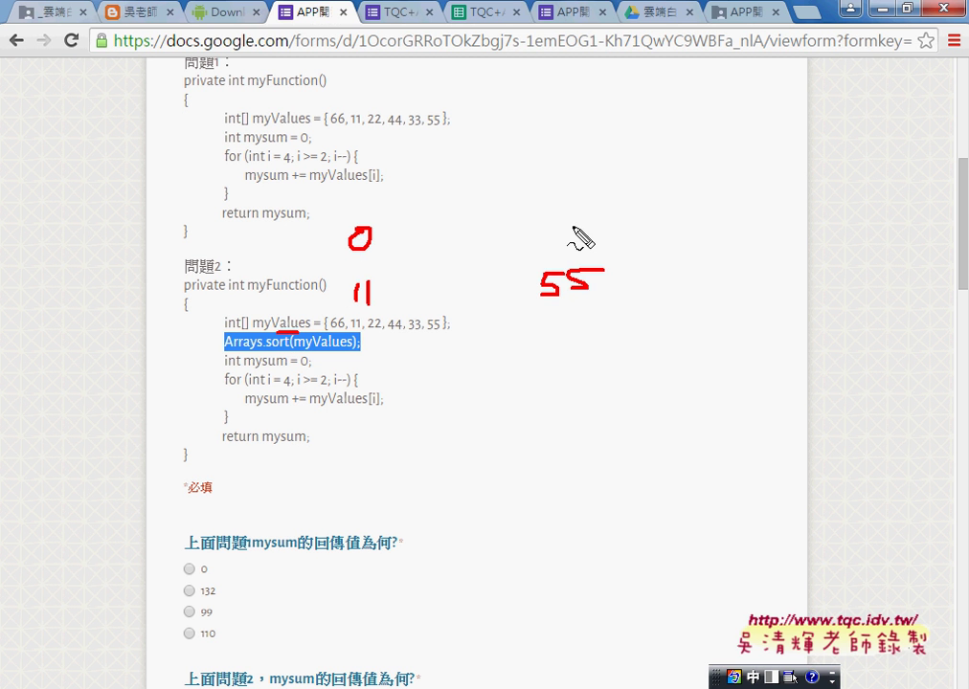
mouse_move(570, 212)
mouse_down()
mouse_move(579, 232)
mouse_move(573, 251)
mouse_up()
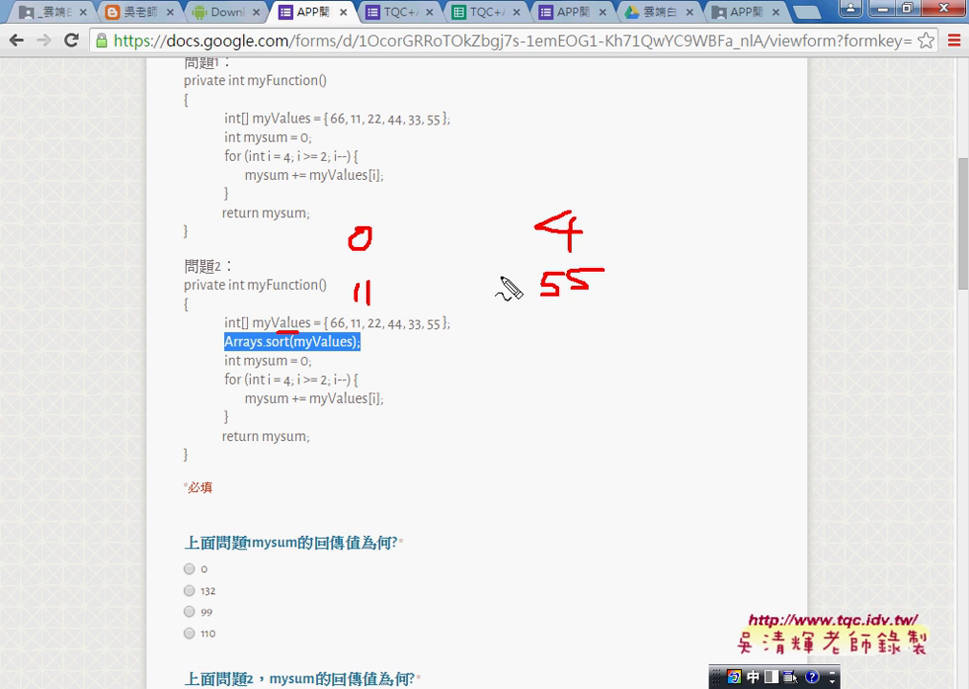
mouse_move(494, 275)
mouse_down()
mouse_move(516, 284)
mouse_move(506, 293)
mouse_move(529, 284)
mouse_move(520, 298)
mouse_up()
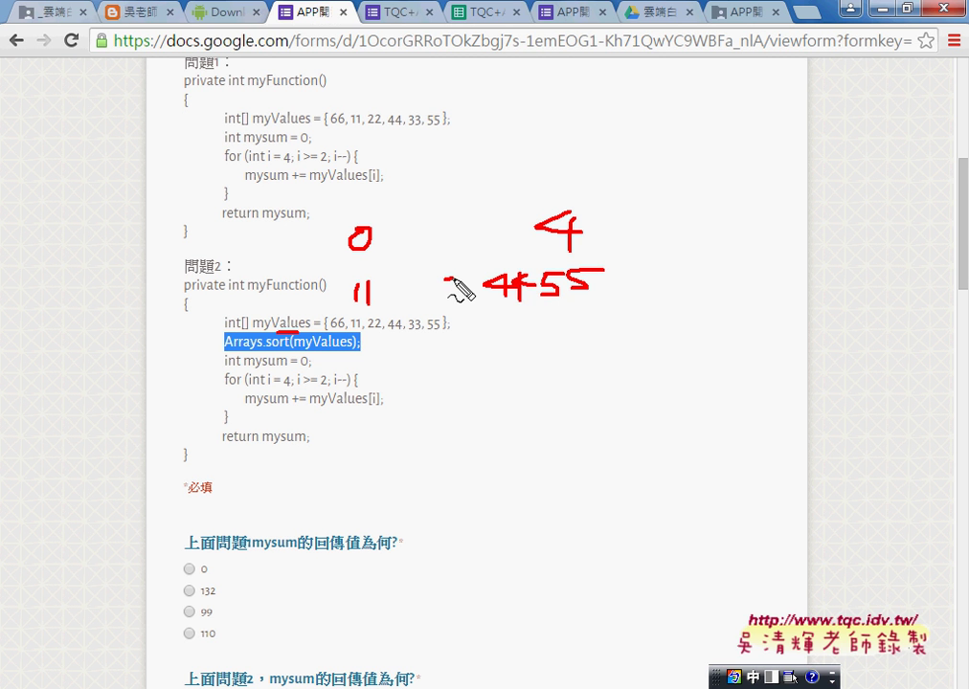
mouse_move(440, 279)
mouse_down()
mouse_move(438, 300)
mouse_move(461, 288)
mouse_up()
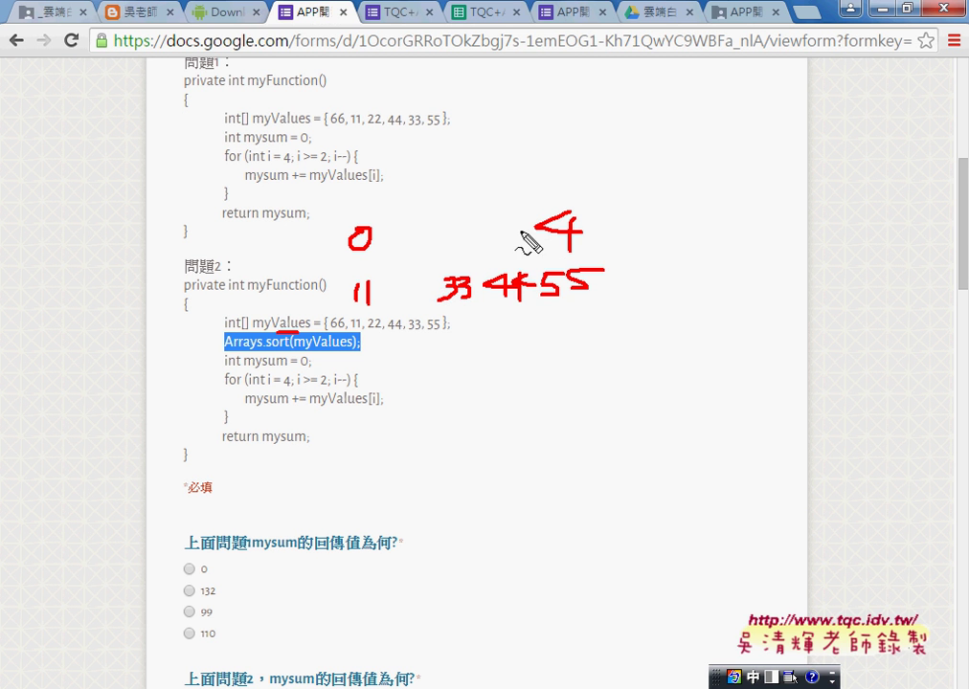
mouse_move(501, 224)
mouse_down()
mouse_move(500, 250)
mouse_move(476, 245)
mouse_up()
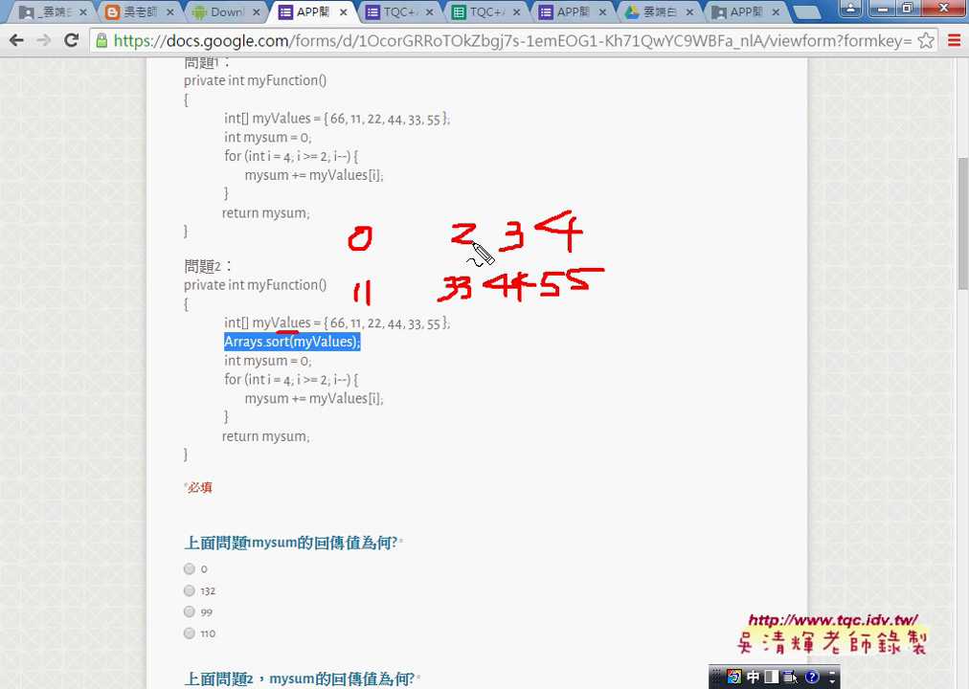
drag(442, 311, 584, 311)
drag(438, 308, 575, 308)
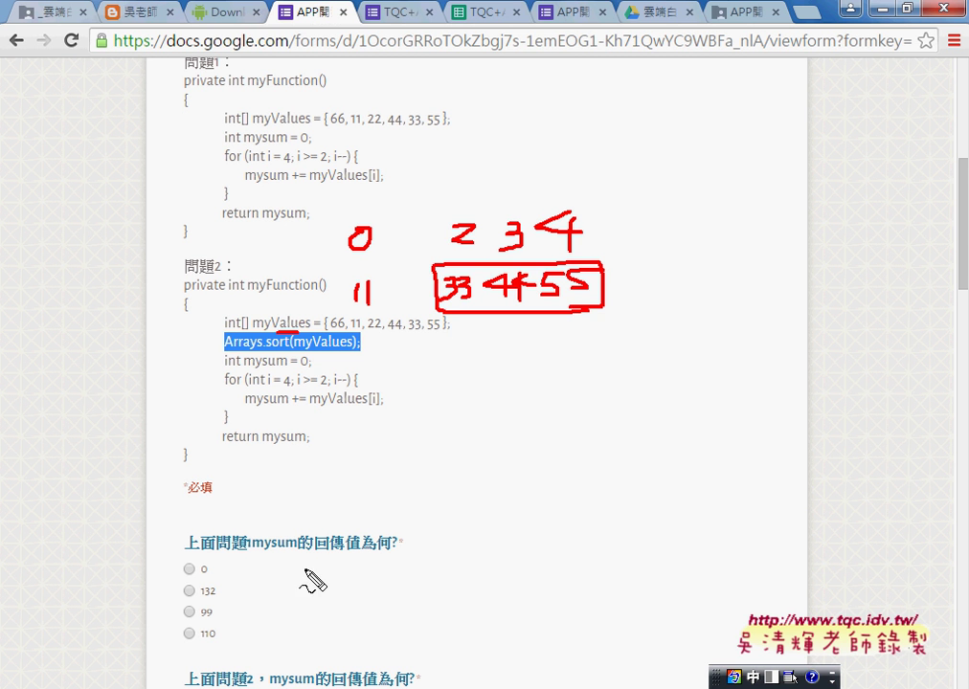
mouse_move(222, 599)
mouse_down()
mouse_move(182, 591)
mouse_move(218, 586)
mouse_move(220, 599)
mouse_up()
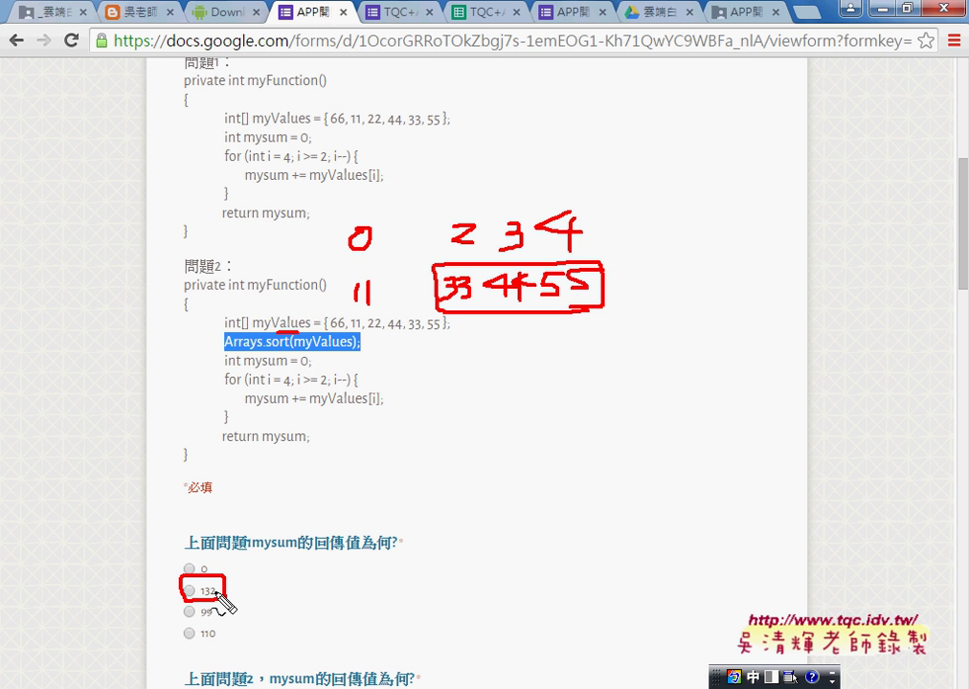
key(Escape)
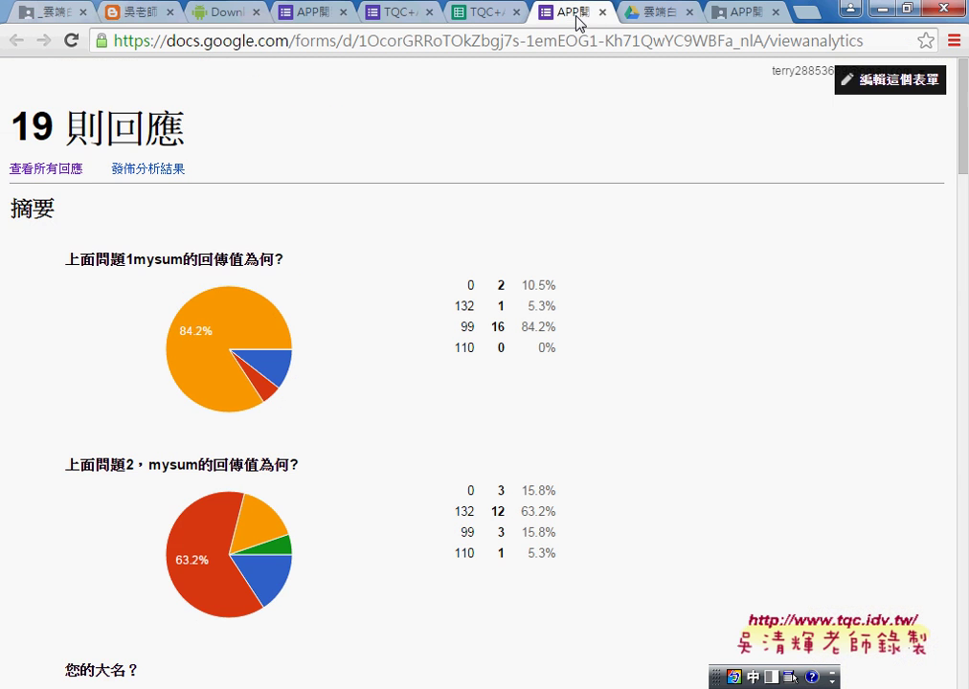
Step: Return to the 19-response summary and highlight 問題2's 132 row (12 responses, 63.2%)
click(577, 15)
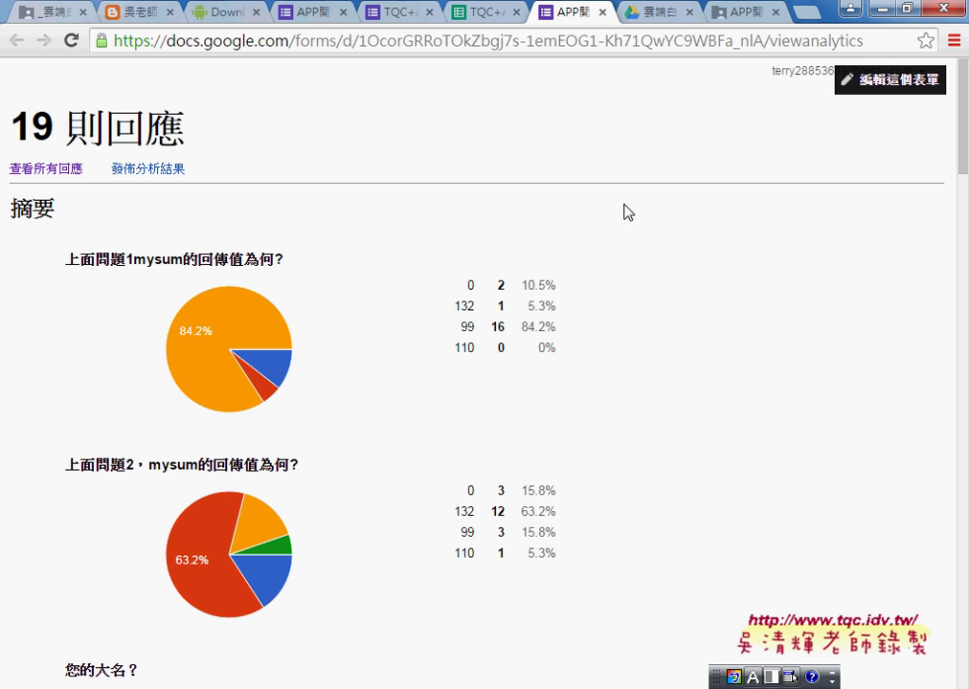
scroll(627, 210, down, 1)
scroll(633, 277, down, 1)
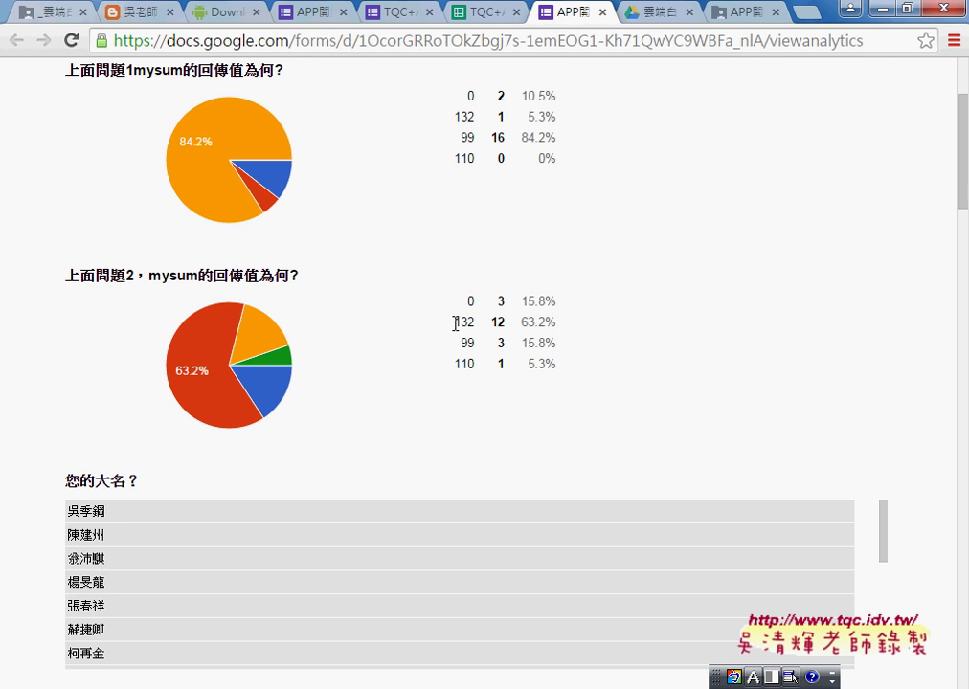
drag(451, 323, 555, 322)
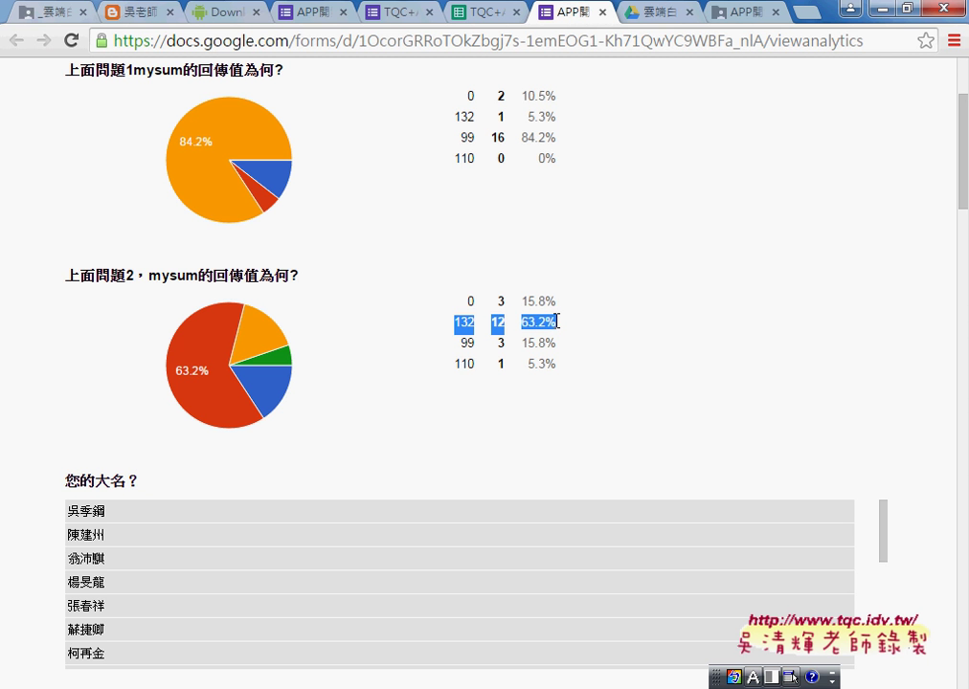
Step: Highlight the 進階 row (3 responses, 15.8%) in the 電腦程式設計程度 chart
scroll(672, 309, down, 3)
scroll(859, 304, down, 1)
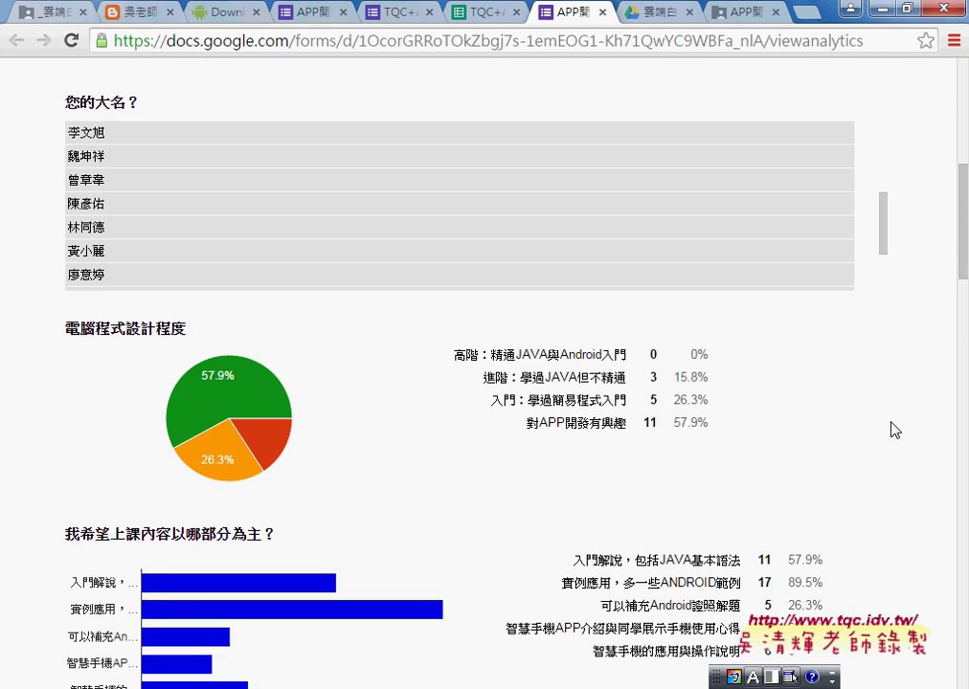
scroll(894, 431, down, 1)
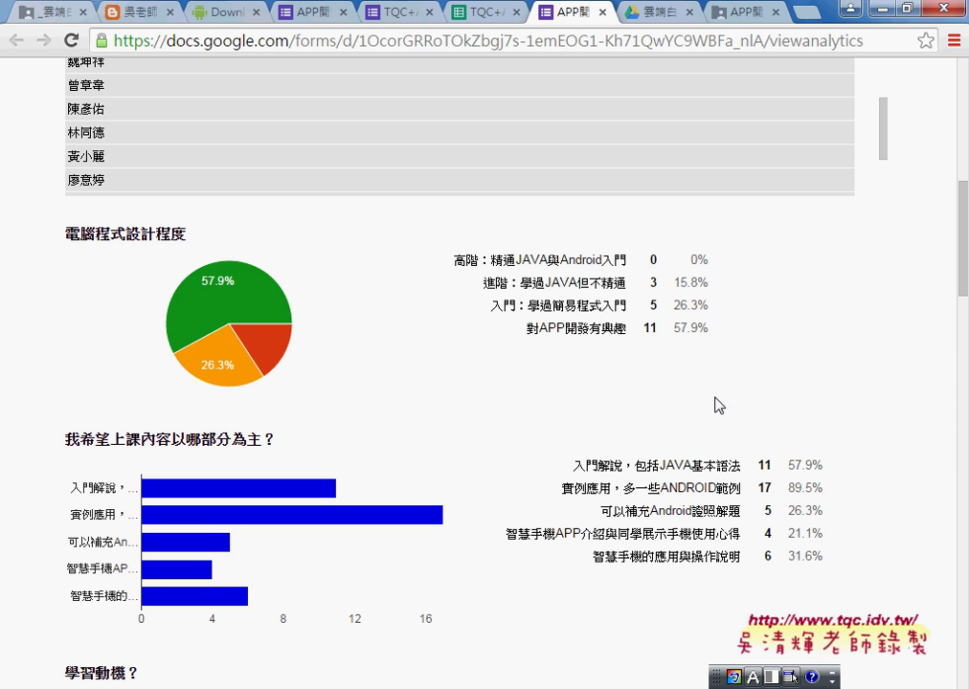
drag(520, 283, 713, 291)
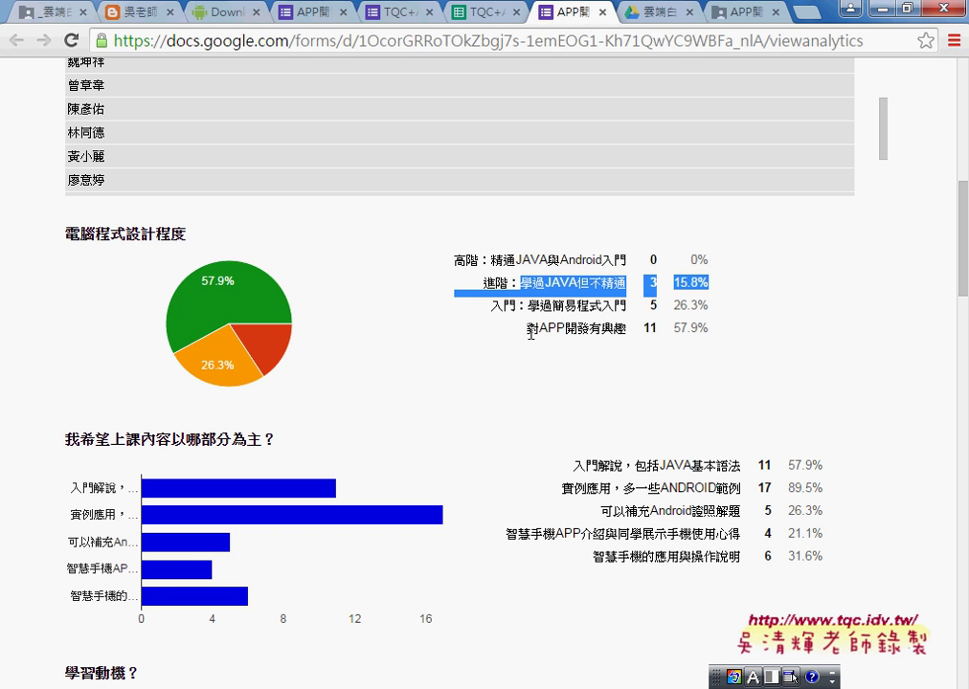
drag(526, 328, 690, 333)
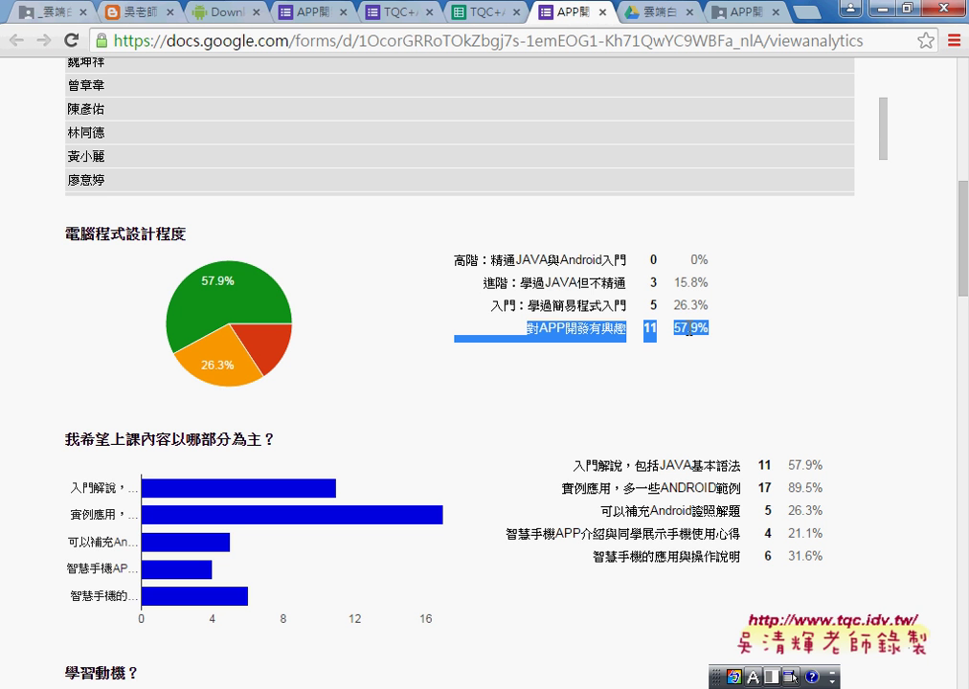
scroll(714, 318, down, 1)
scroll(699, 335, down, 1)
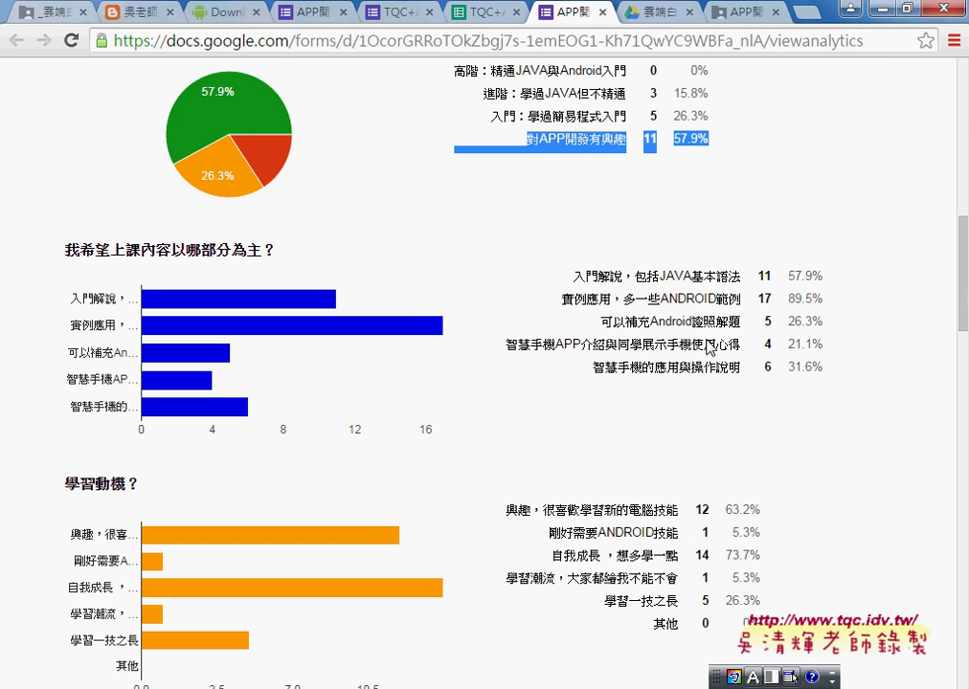
double_click(806, 299)
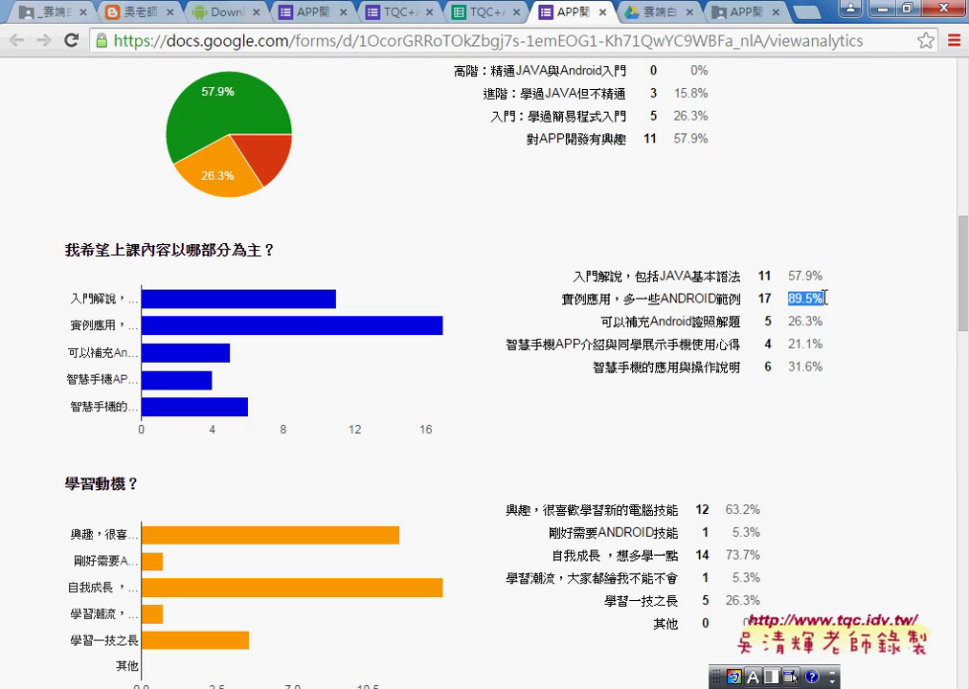
double_click(607, 299)
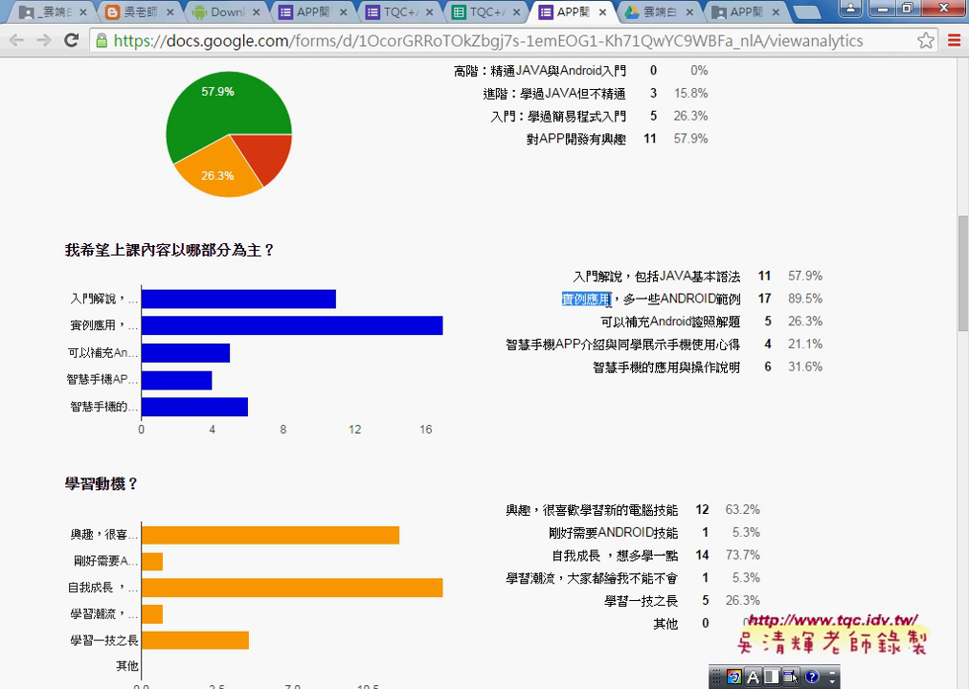
drag(607, 299, 739, 300)
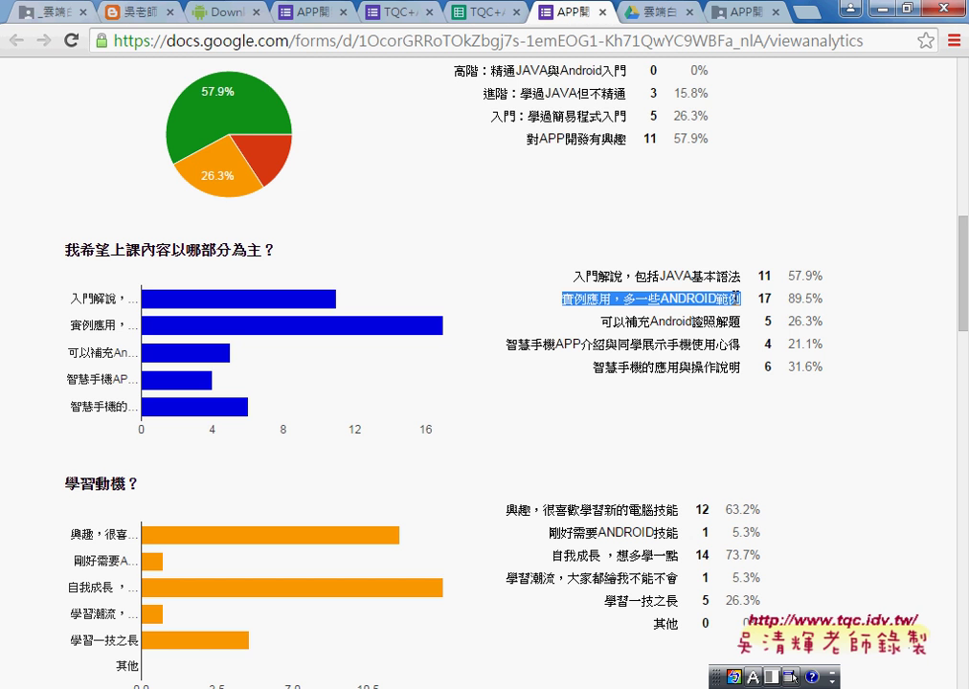
scroll(716, 311, down, 2)
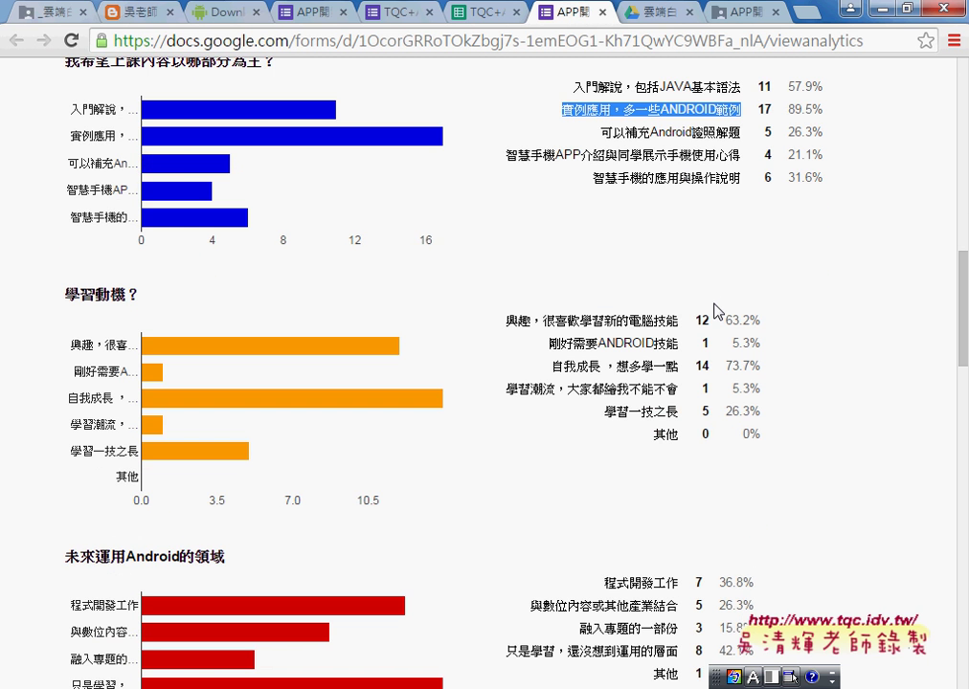
drag(460, 70, 820, 84)
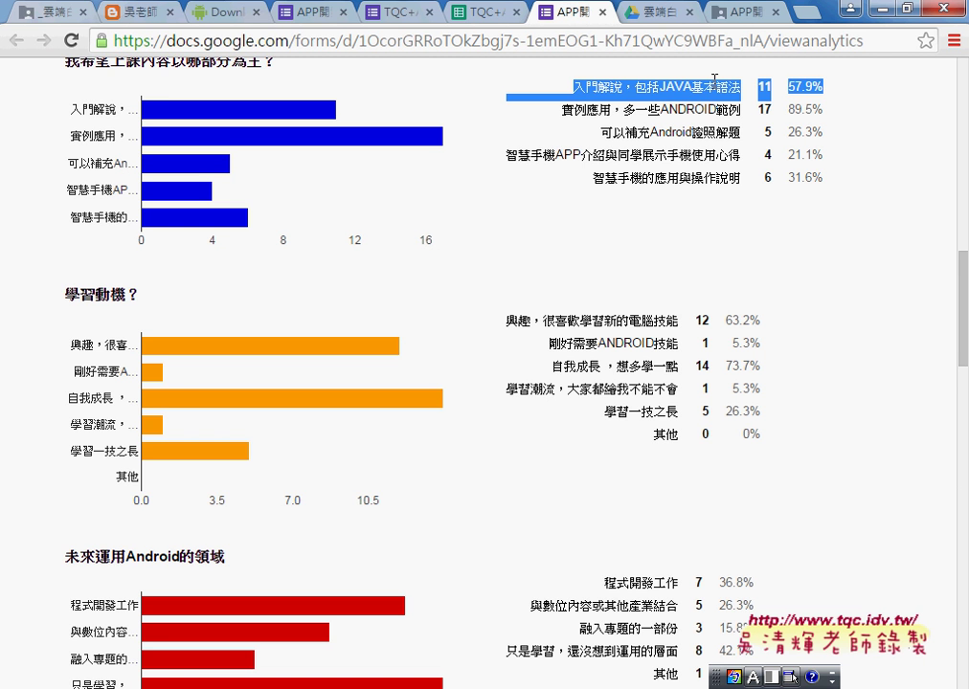
scroll(664, 112, down, 1)
scroll(664, 112, down, 1)
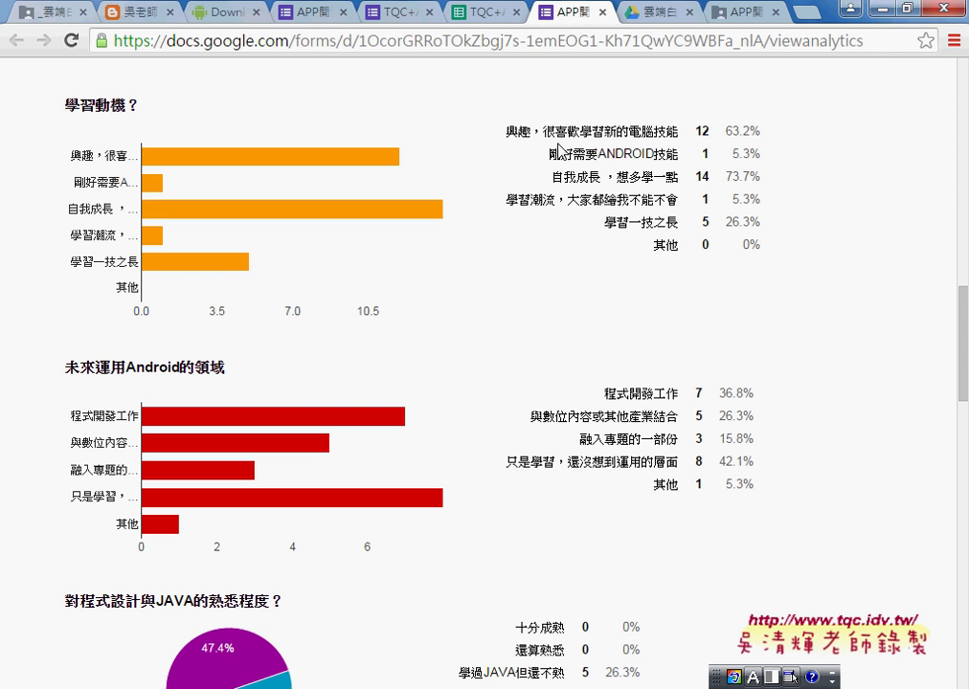
drag(555, 179, 753, 179)
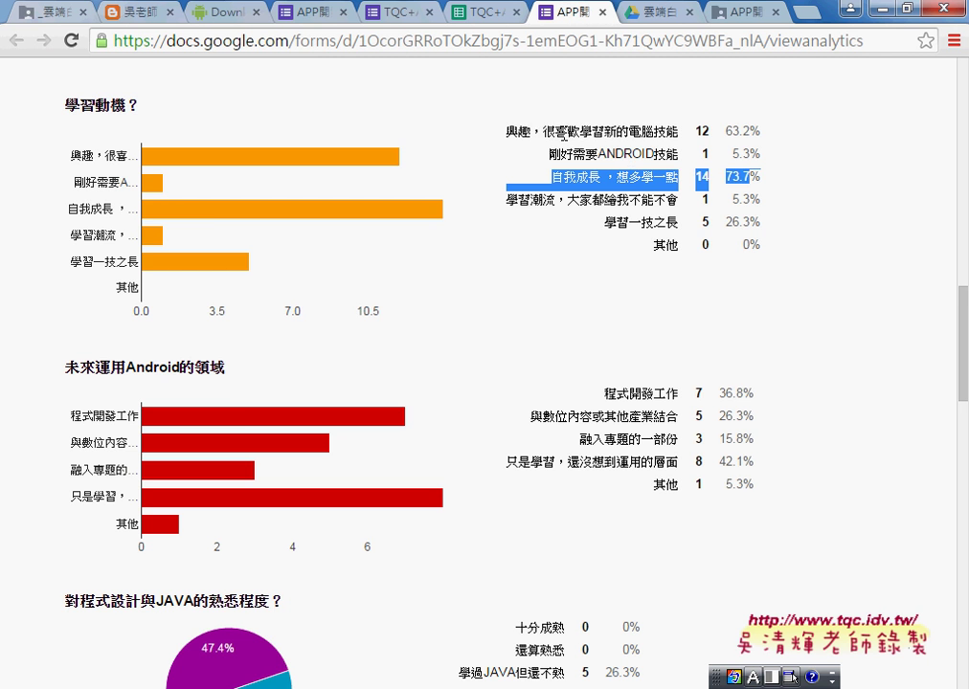
drag(517, 132, 754, 136)
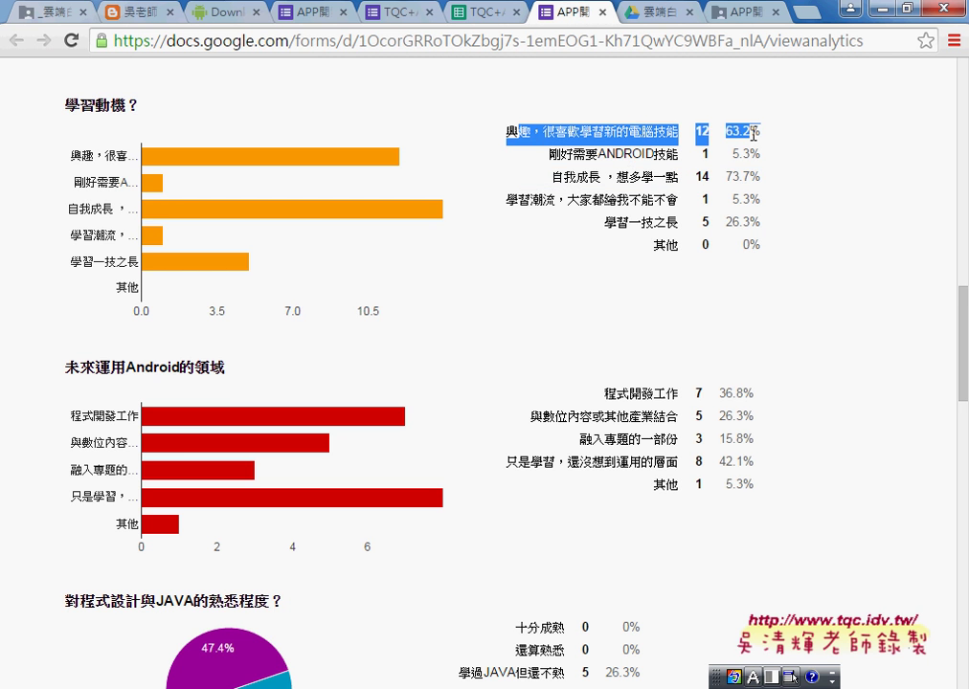
scroll(754, 136, down, 1)
scroll(756, 142, down, 1)
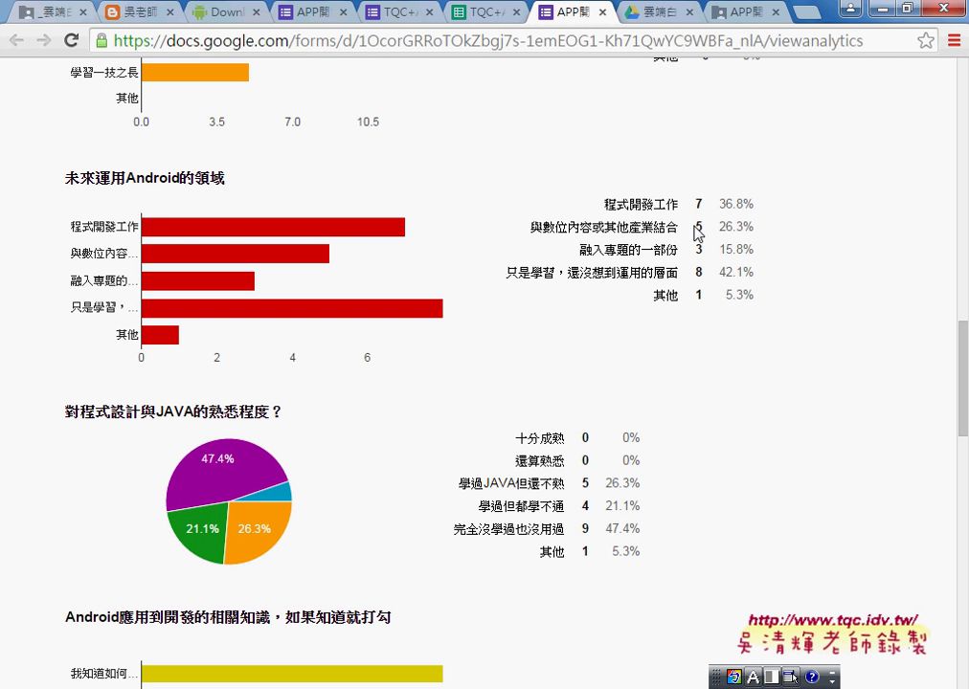
drag(531, 272, 736, 275)
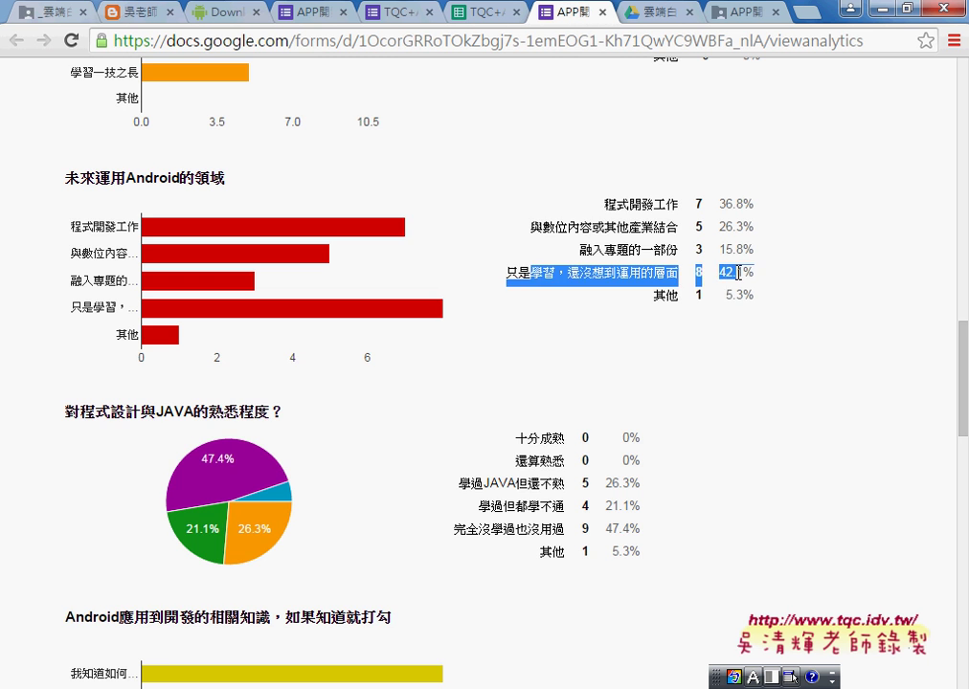
scroll(737, 277, down, 1)
scroll(737, 280, down, 1)
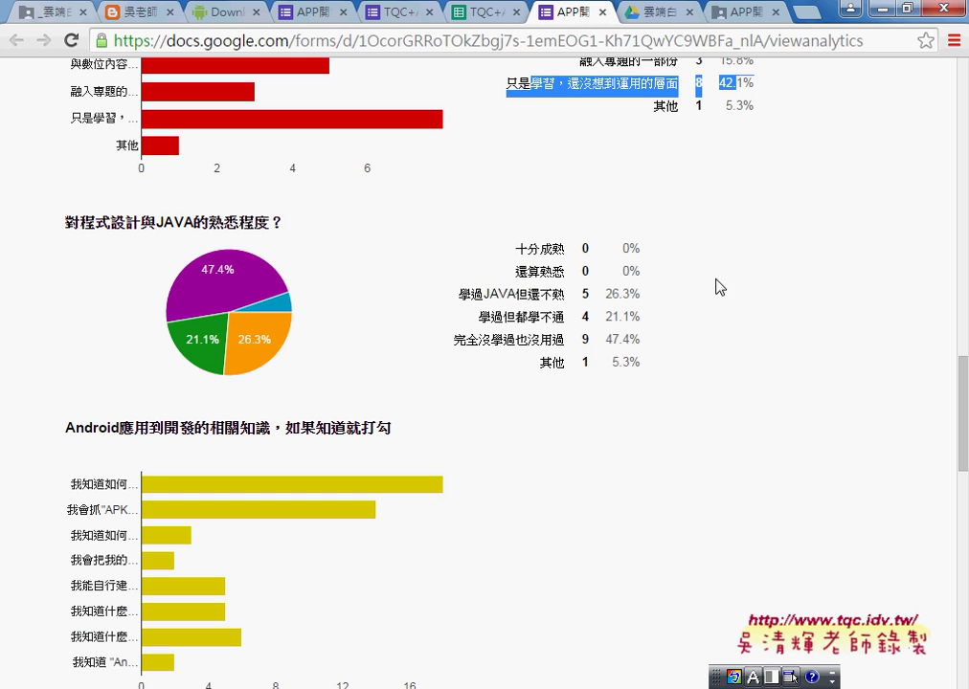
drag(461, 341, 634, 337)
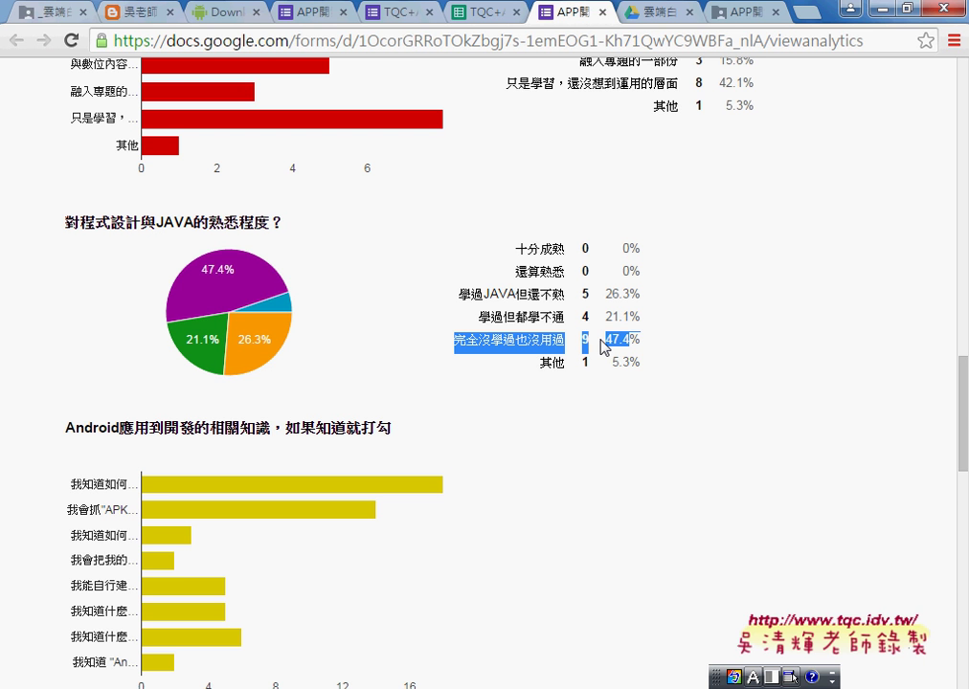
drag(456, 294, 632, 295)
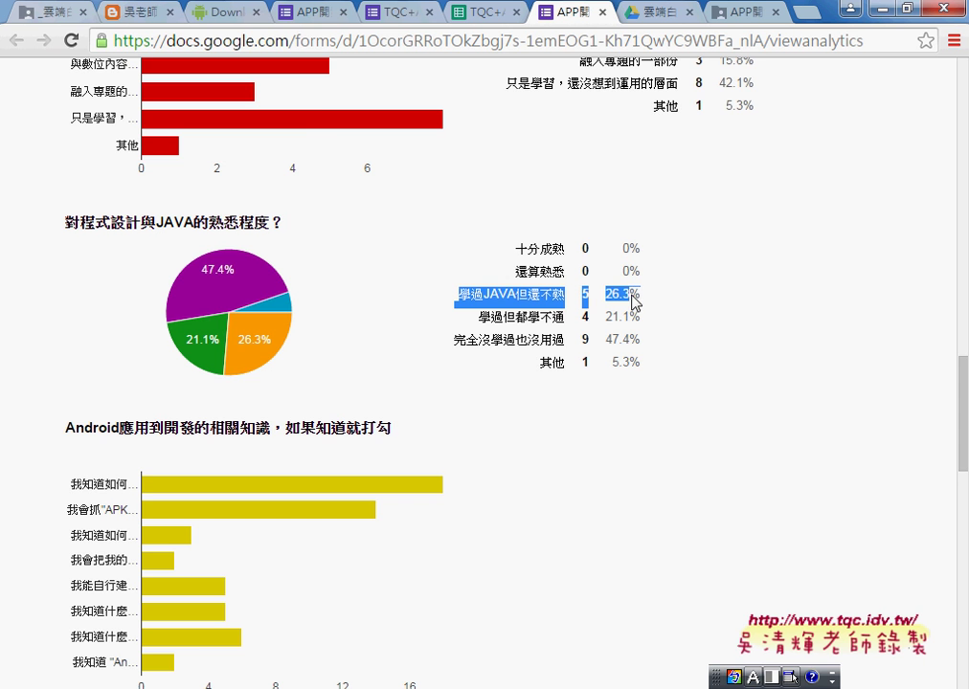
scroll(695, 309, down, 5)
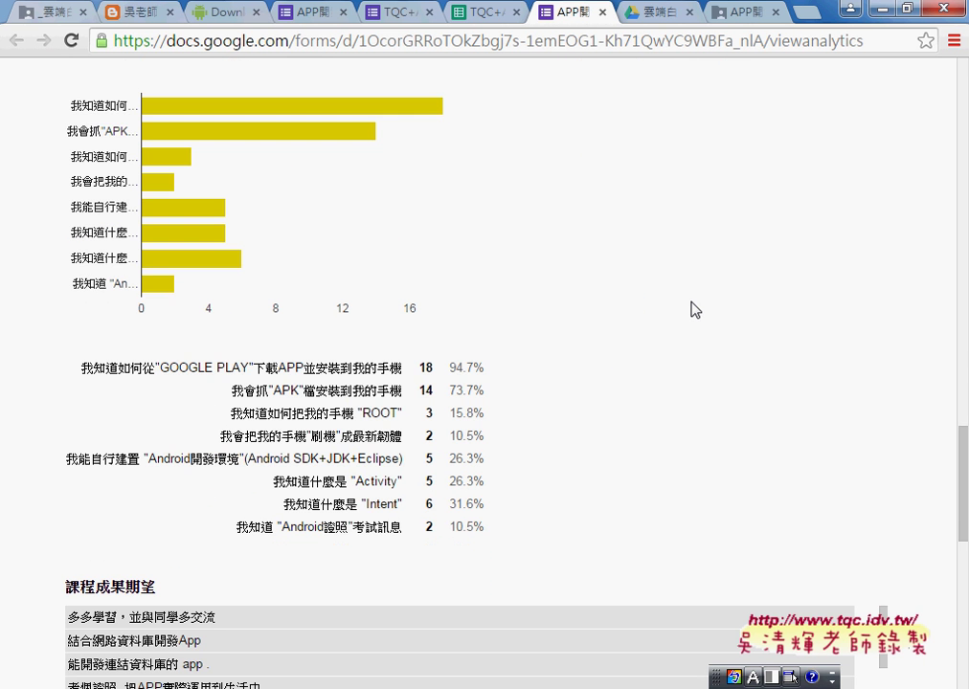
scroll(718, 348, down, 2)
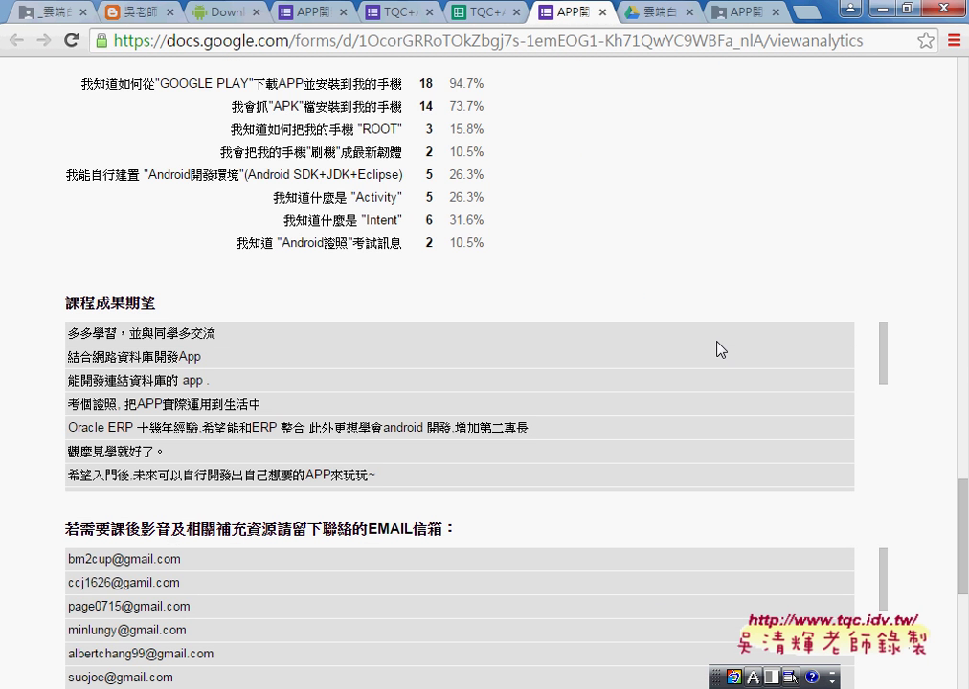
scroll(939, 427, down, 3)
scroll(939, 428, down, 1)
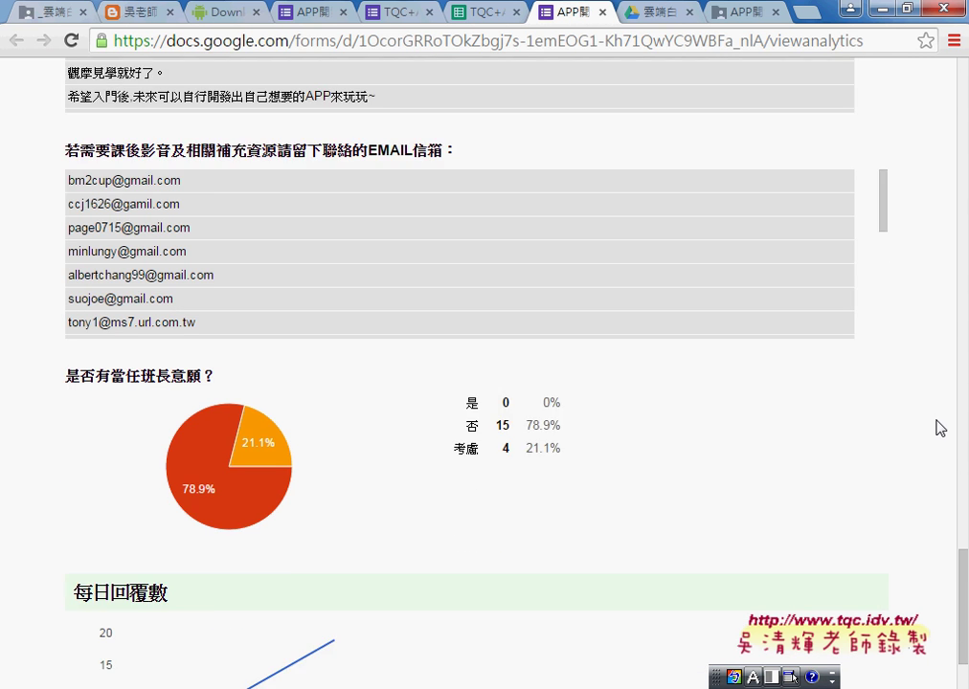
scroll(939, 429, down, 1)
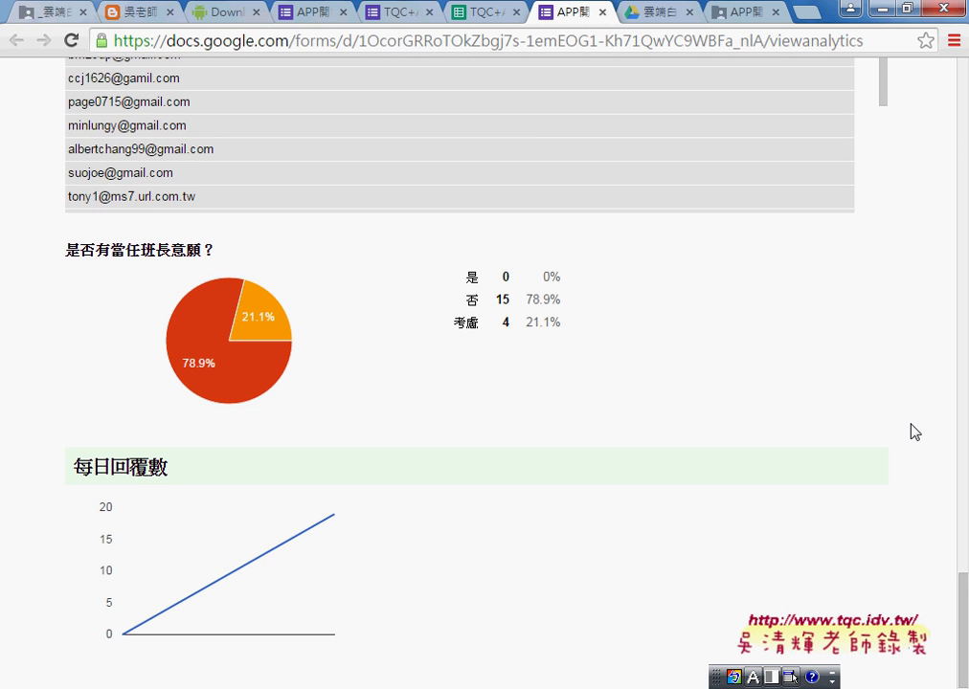
mouse_move(213, 330)
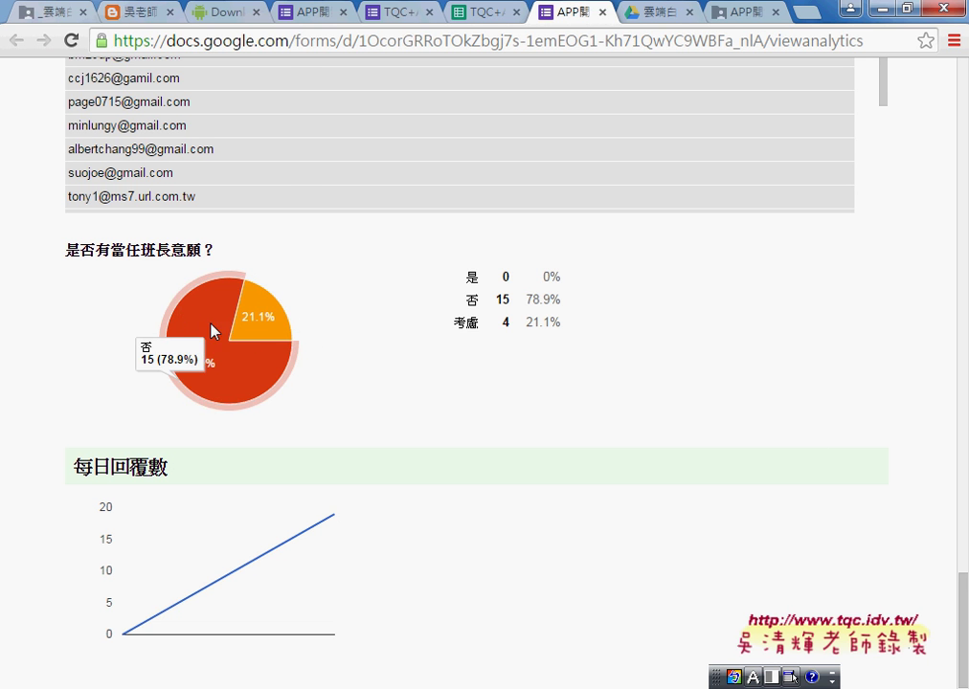
mouse_move(273, 331)
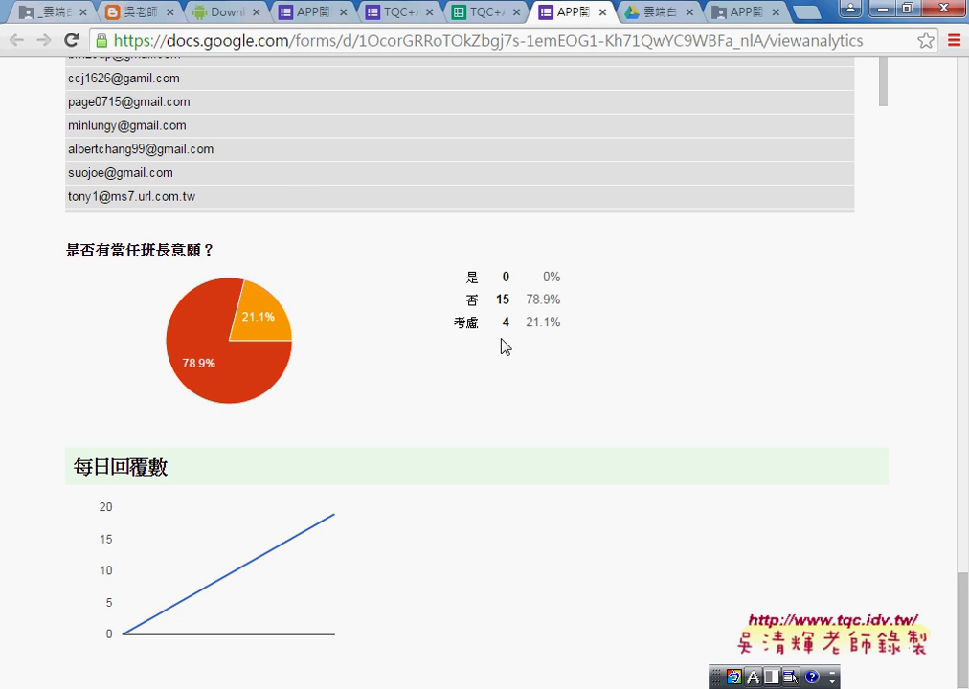
drag(567, 328, 526, 328)
drag(468, 323, 562, 324)
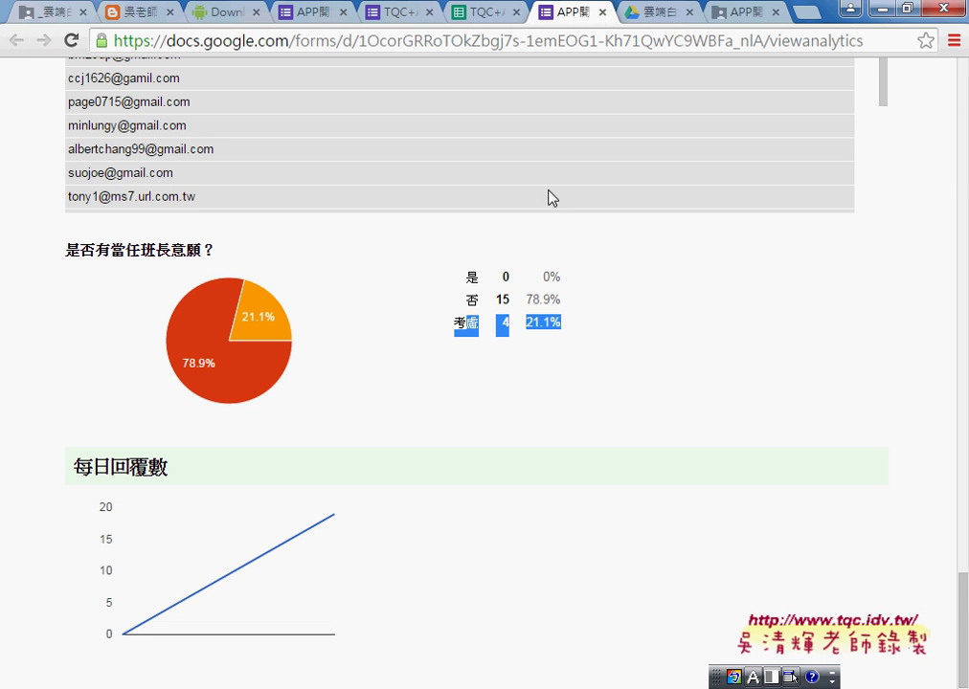
Step: Filter the responses sheet's column U, excluding (空白) and 否 so only 考慮 rows remain
click(488, 12)
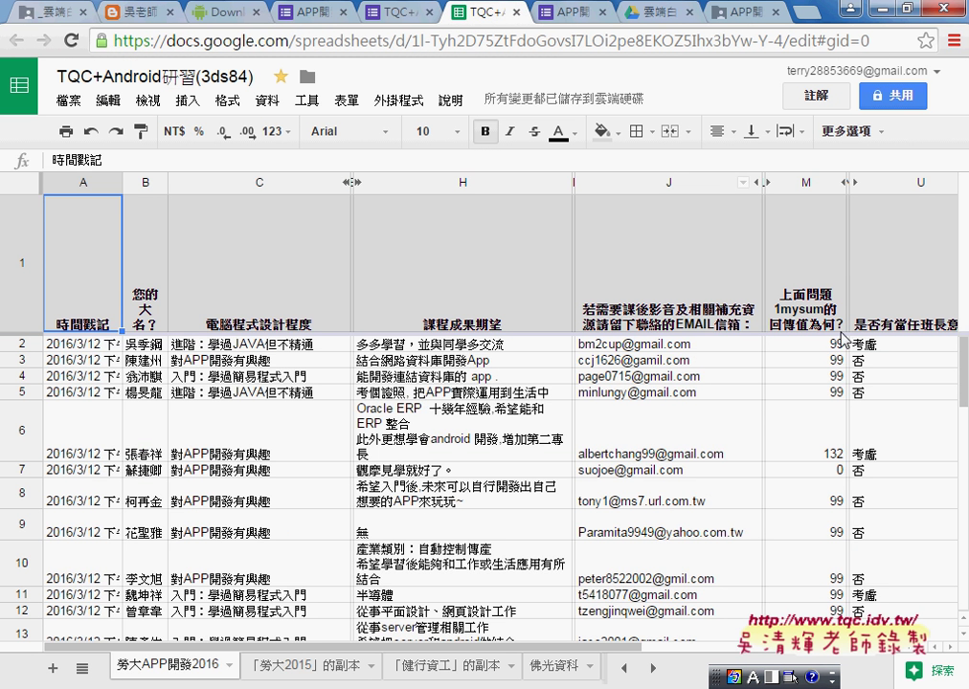
scroll(655, 655, right, 2)
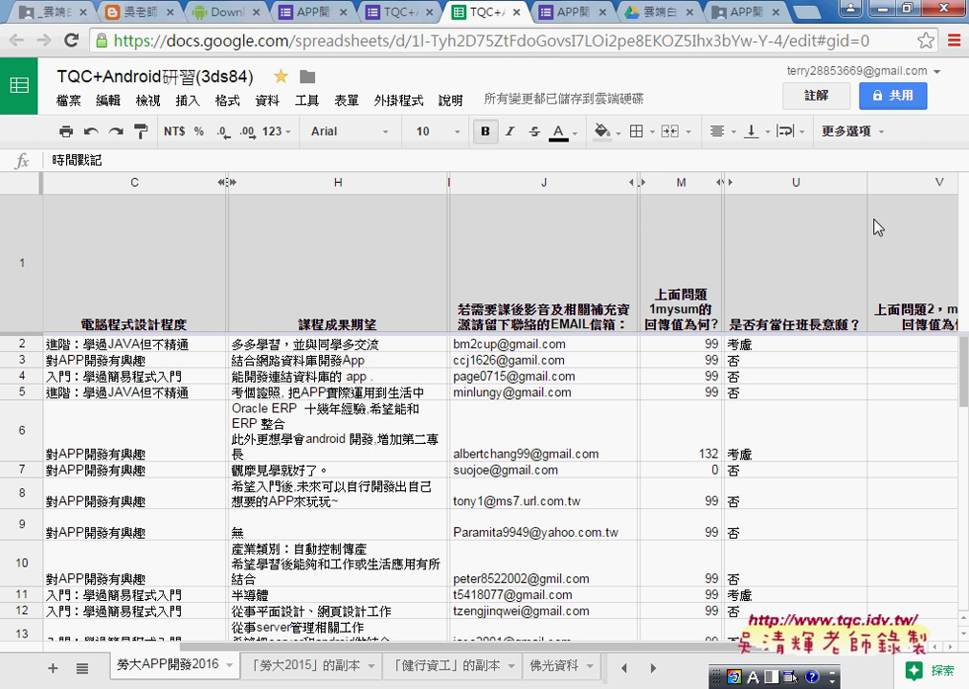
click(856, 185)
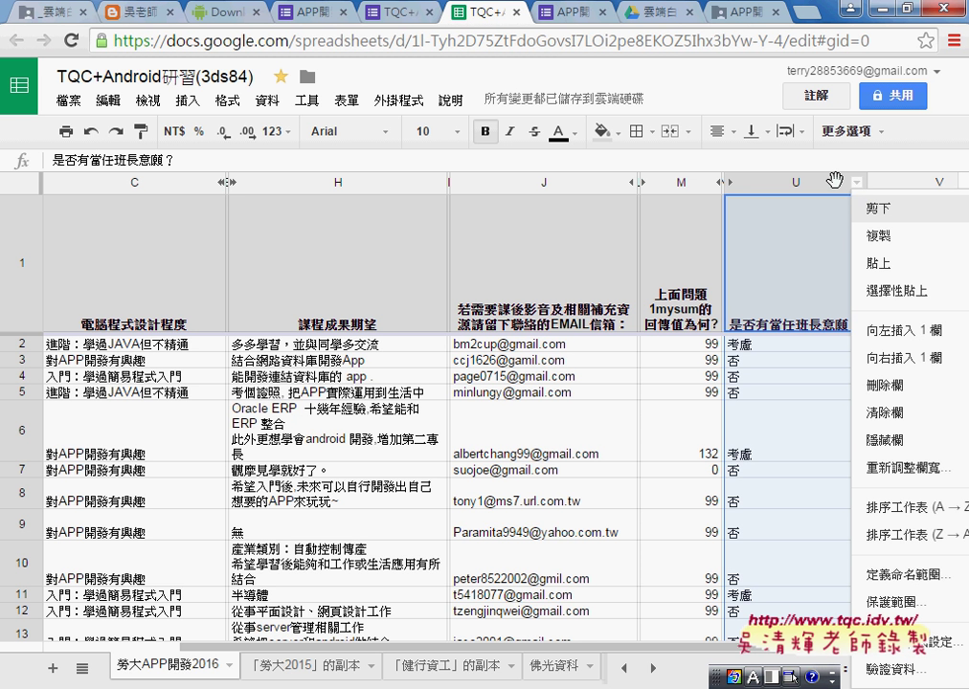
click(264, 101)
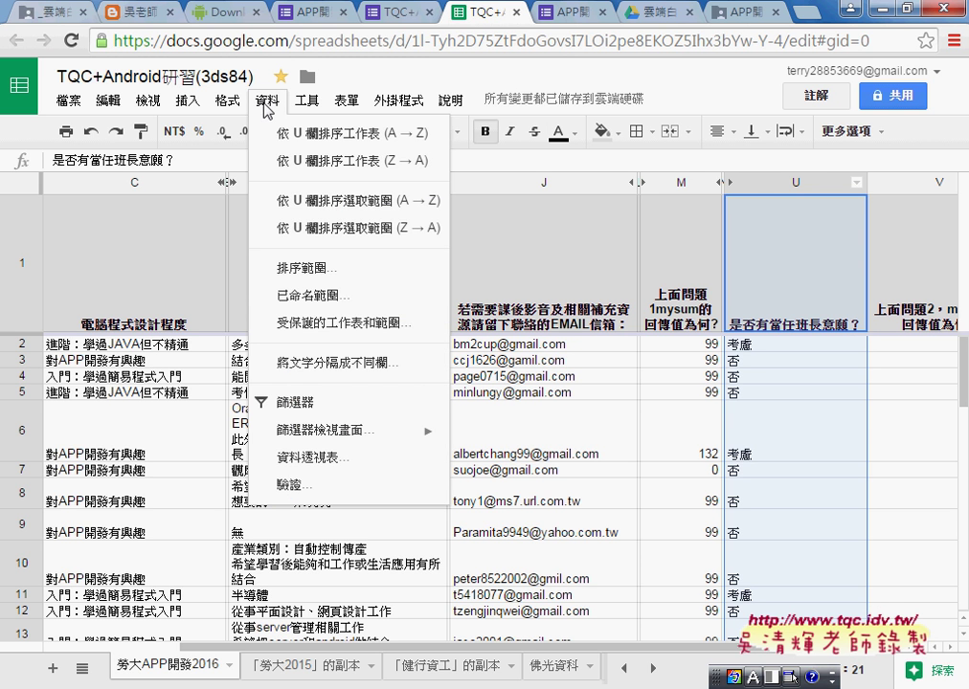
click(303, 407)
click(860, 203)
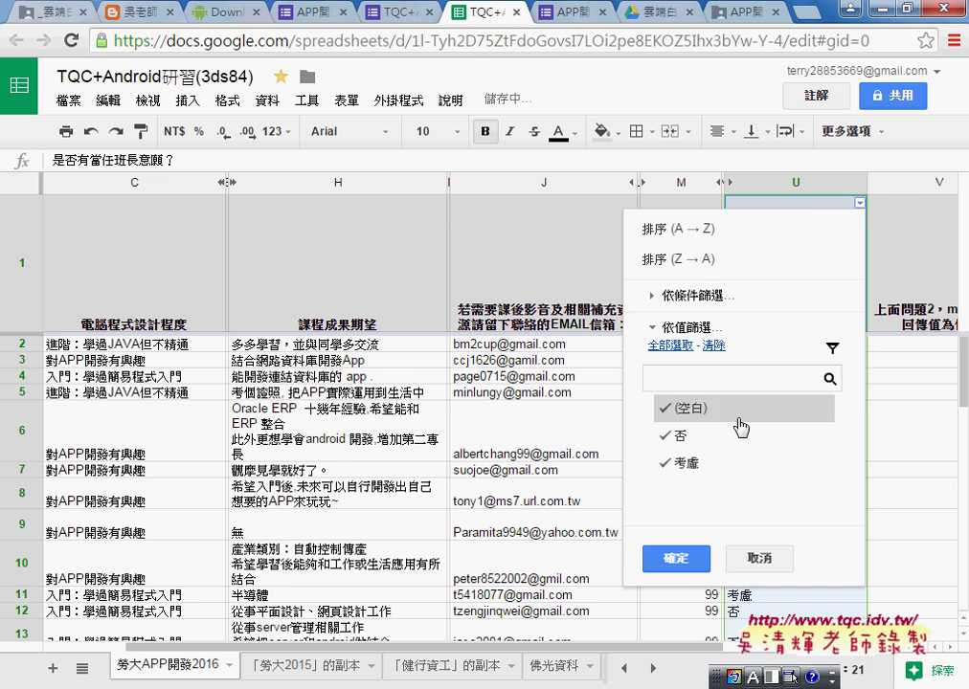
click(691, 408)
click(682, 435)
click(676, 559)
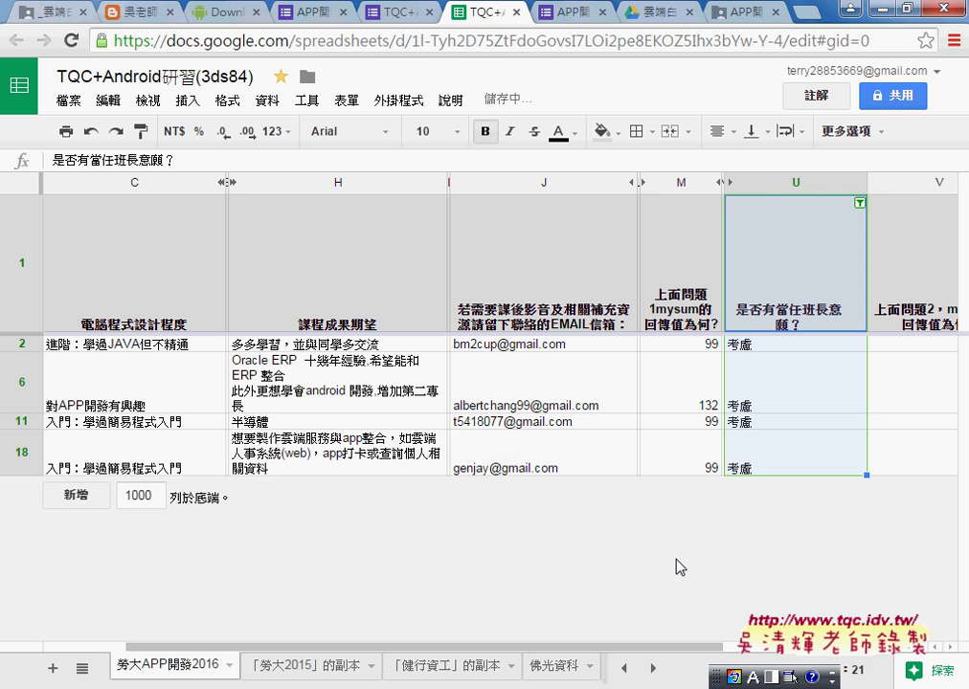
drag(676, 648, 595, 655)
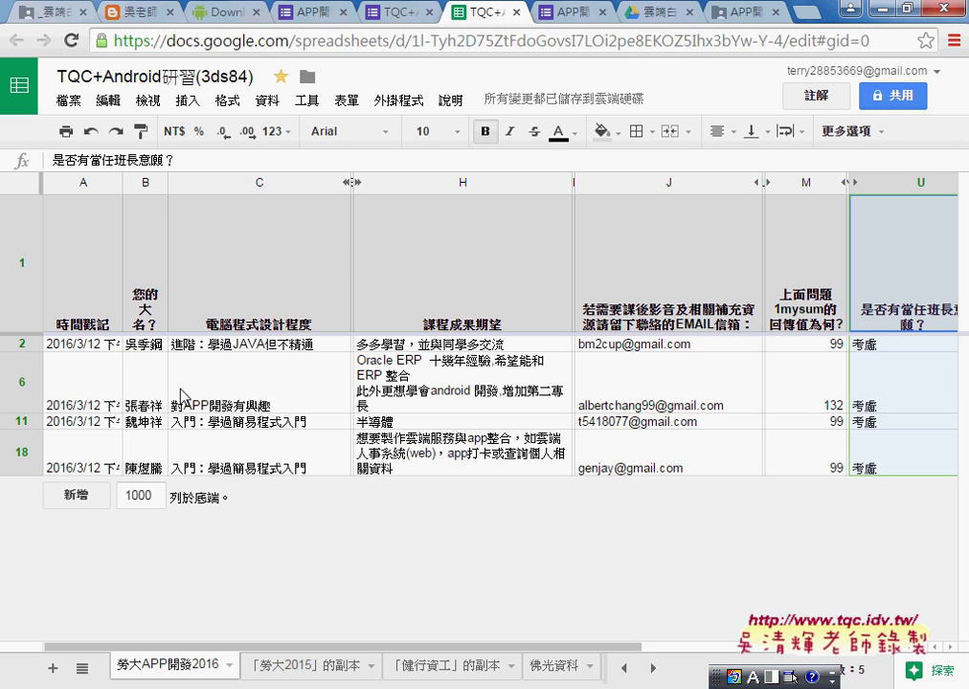
click(143, 400)
click(146, 421)
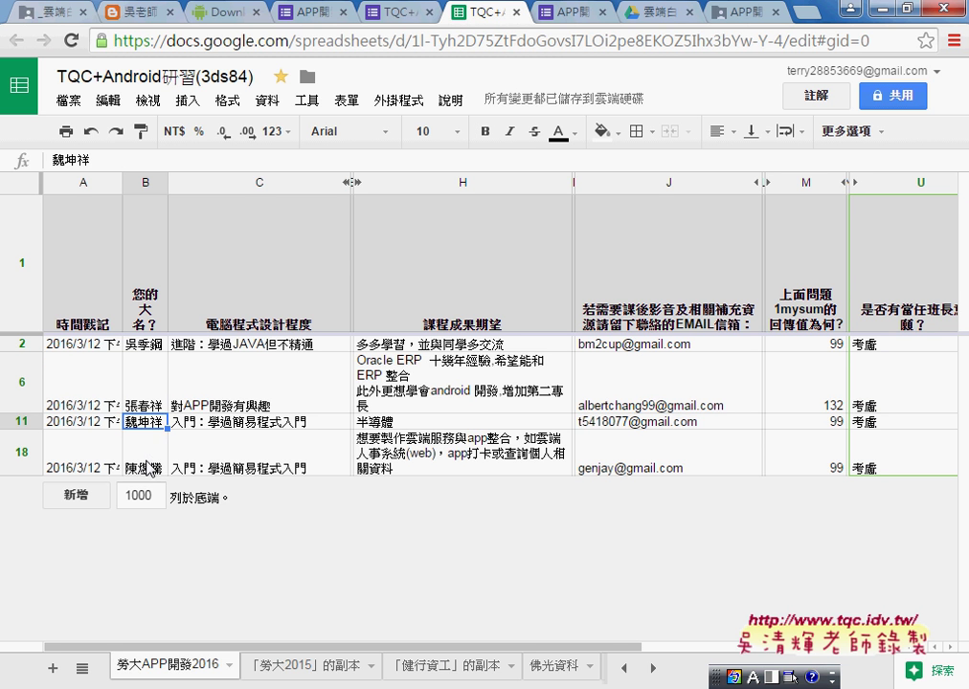
click(146, 465)
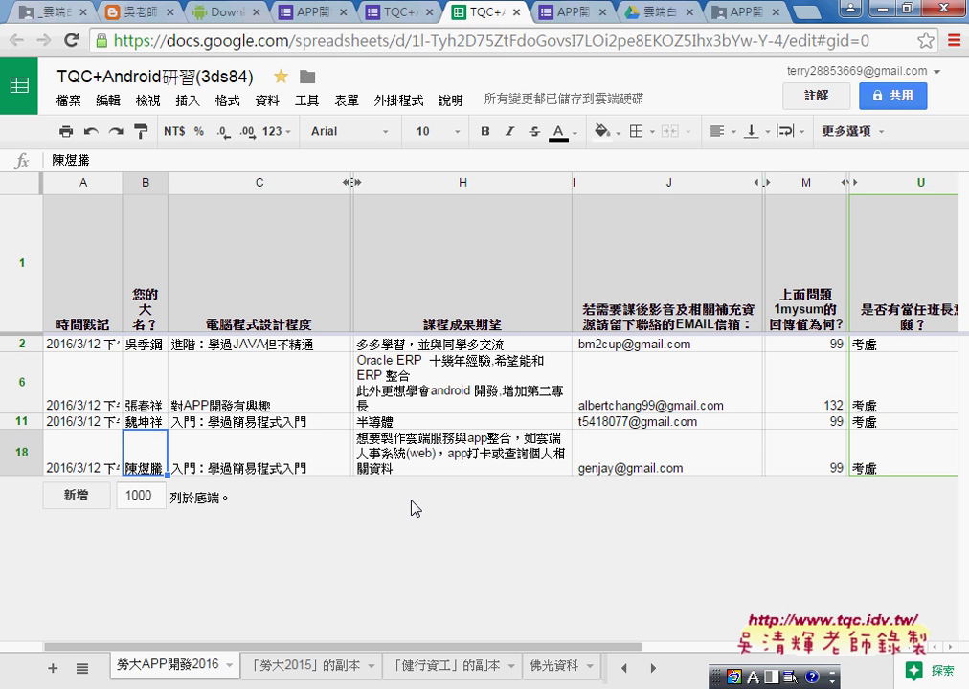
click(146, 347)
drag(147, 347, 148, 431)
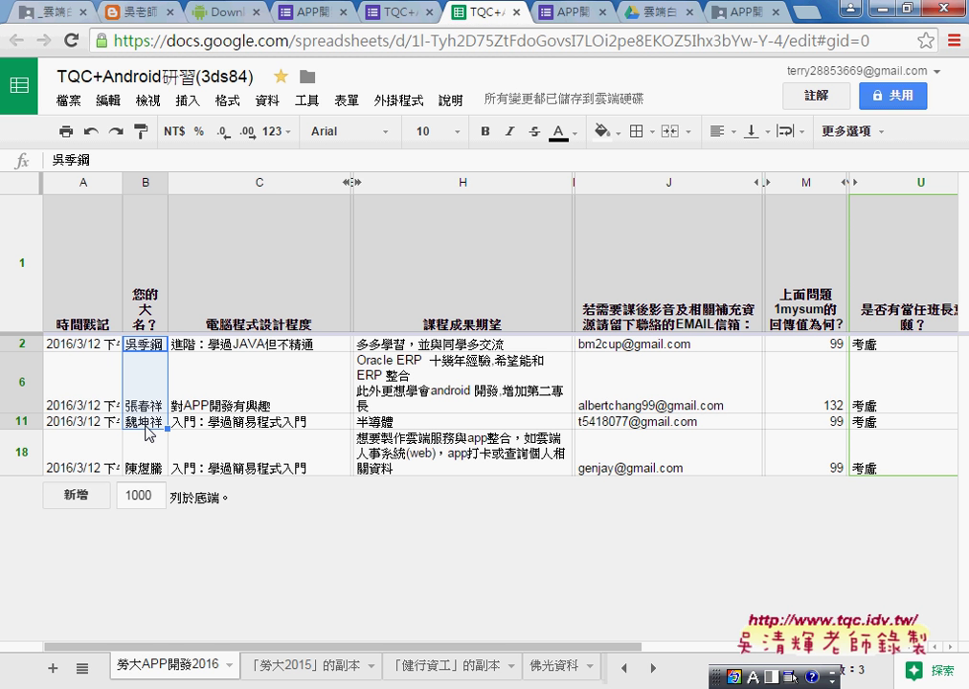
click(144, 458)
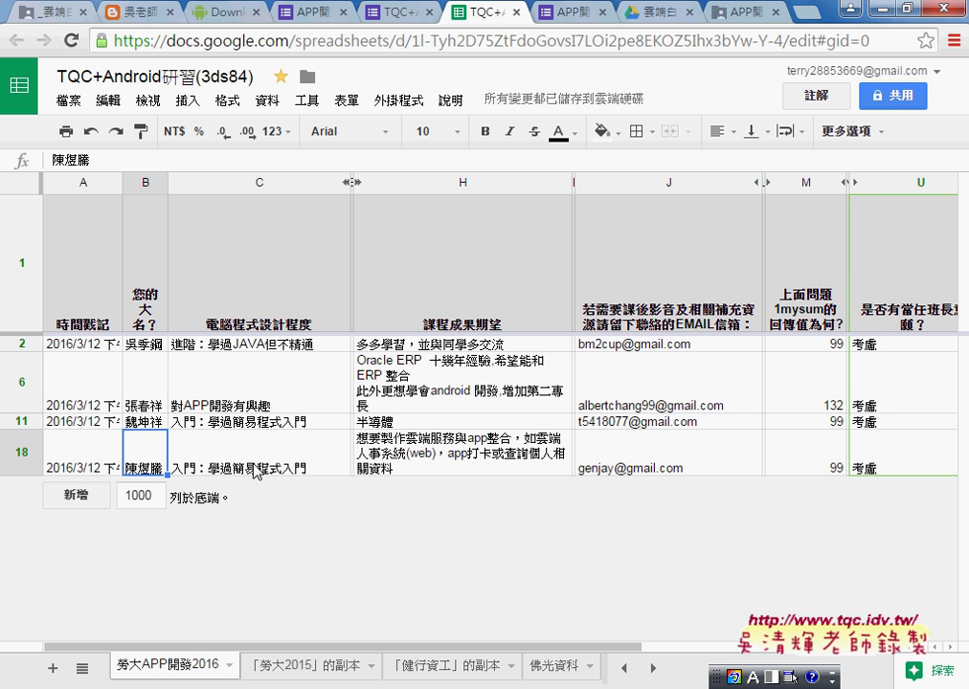